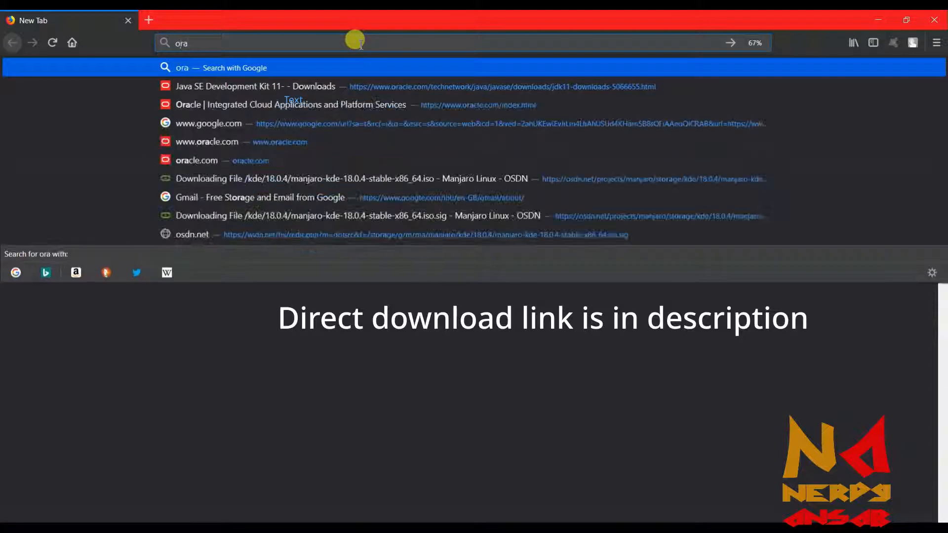
# Go to oracle.com and open the download page for Java SE Development Kit (JDK) 11.
pyautogui.write('com/')
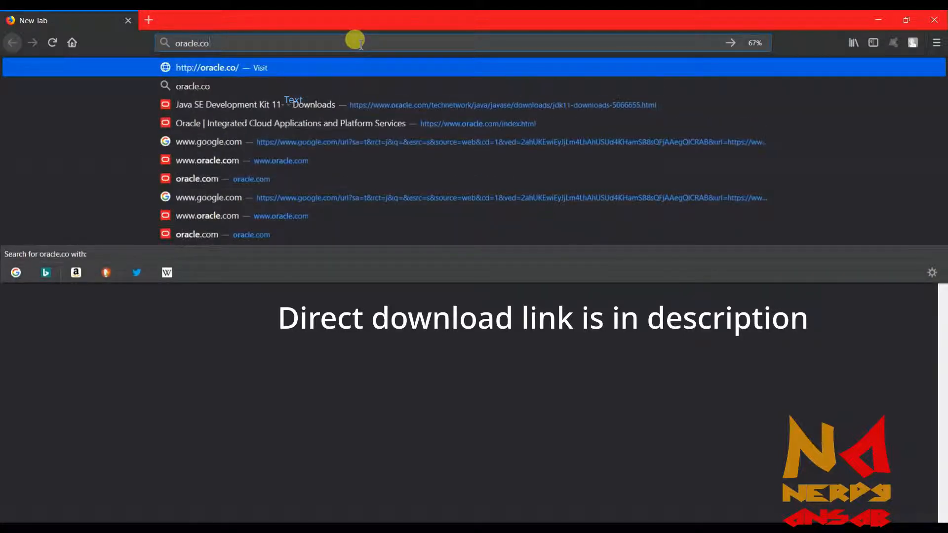
pyautogui.press('Return')
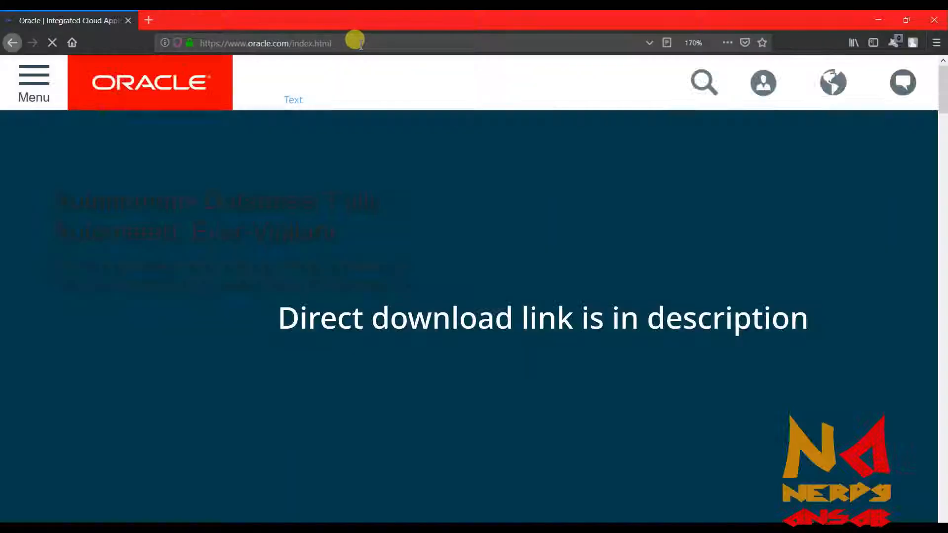
pyautogui.scroll(-5, 352, 232)
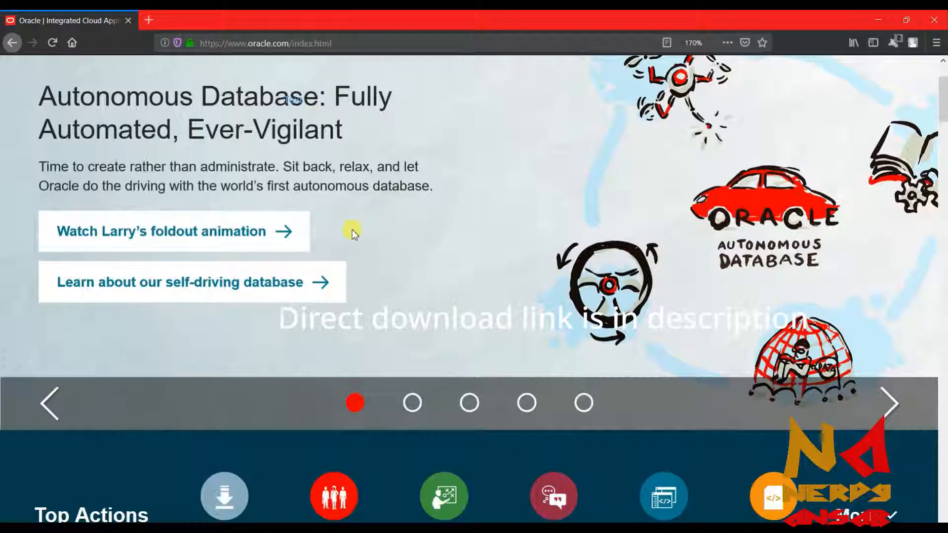
pyautogui.scroll(-8, 352, 230)
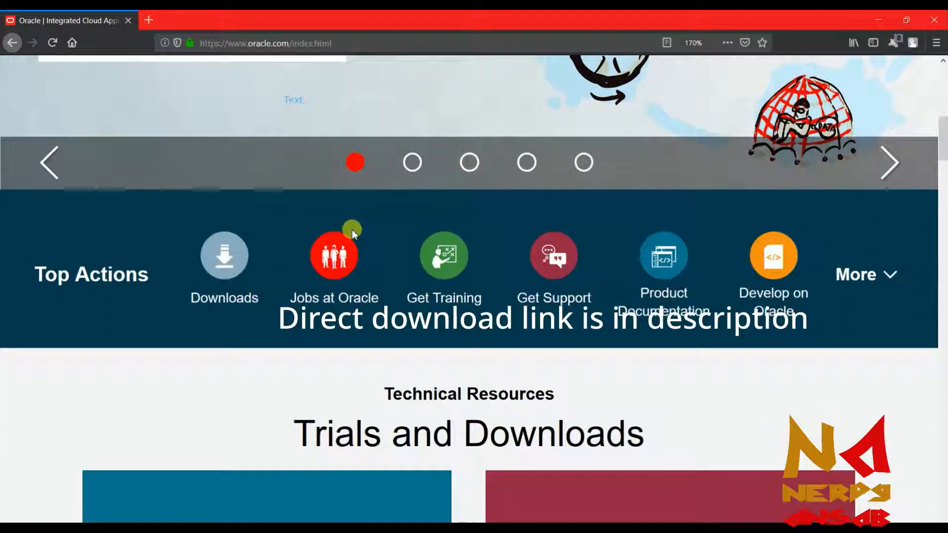
pyautogui.scroll(-2, 351, 230)
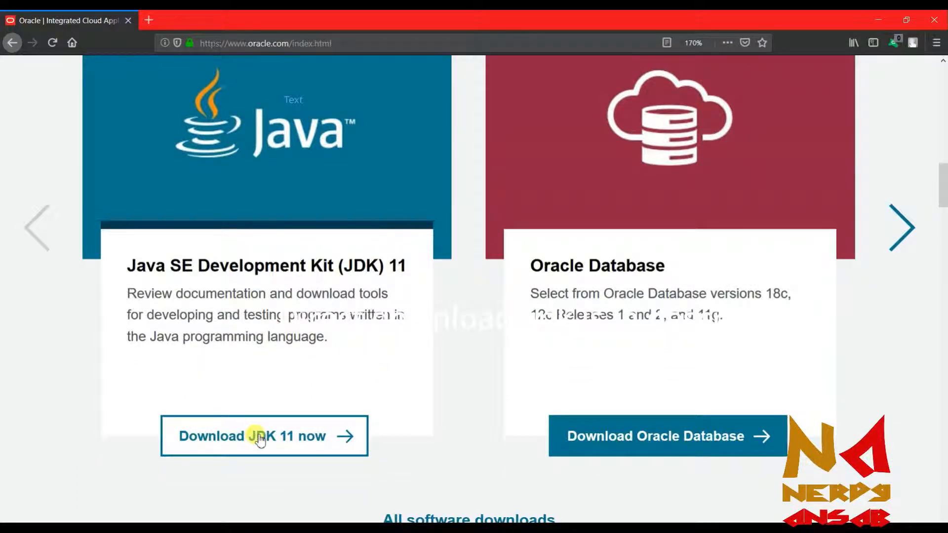
pyautogui.click(260, 439)
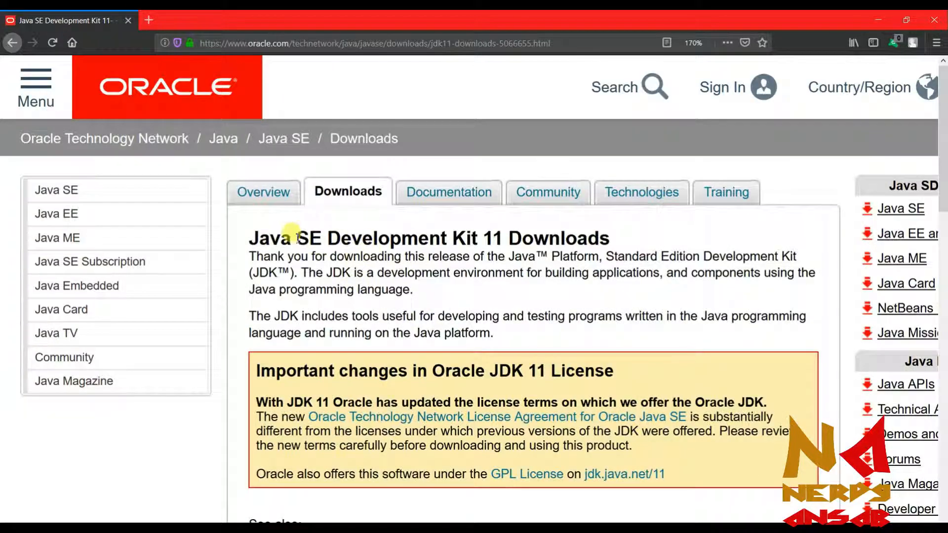
# Accept the Oracle Technology Network License Agreement for Java SE Development Kit 11.0.2.
pyautogui.moveTo(251, 238); pyautogui.dragTo(549, 232)
pyautogui.click(550, 233)
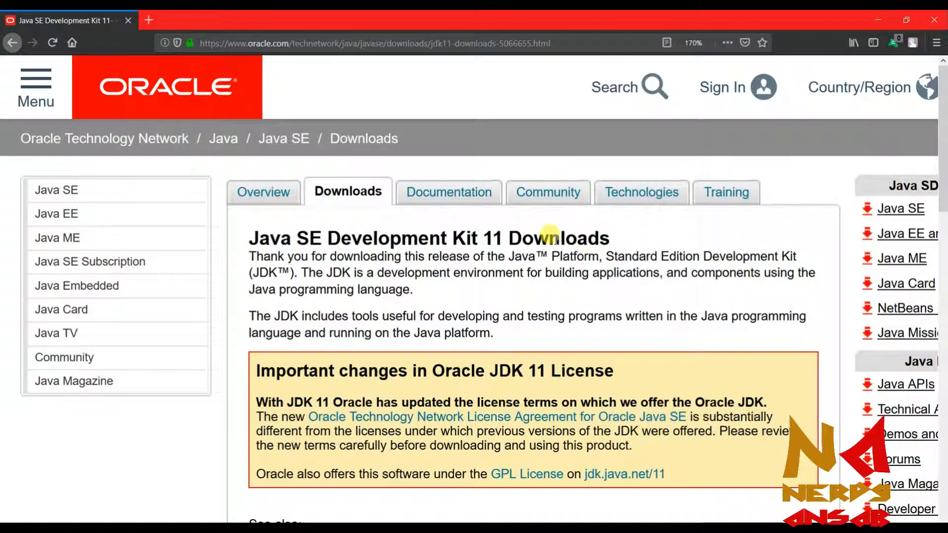
pyautogui.scroll(-1, 423, 287)
pyautogui.scroll(-8, 422, 287)
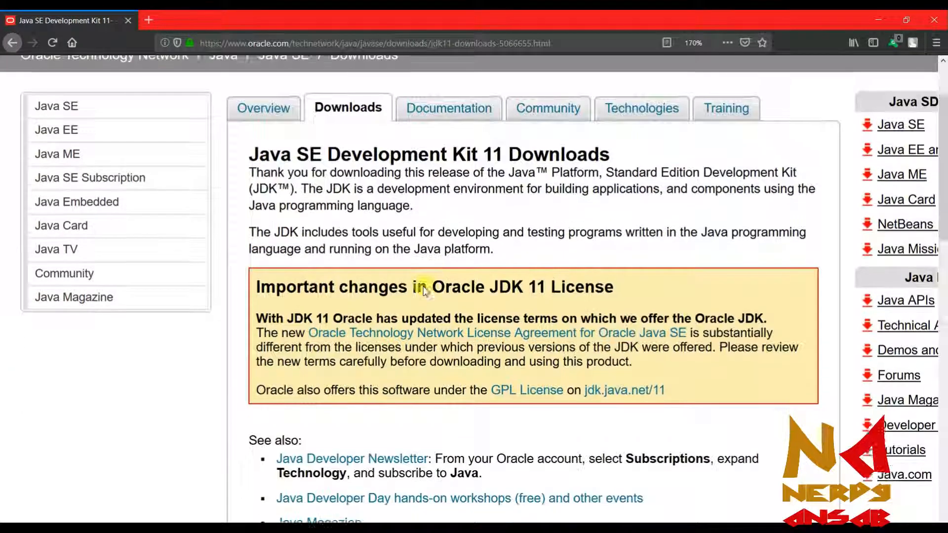
pyautogui.scroll(-1, 423, 287)
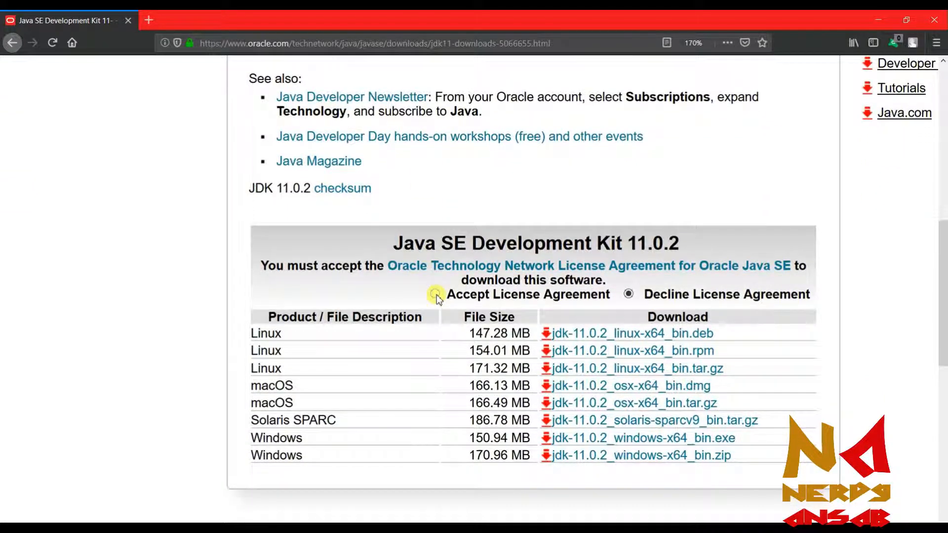
pyautogui.click(435, 295)
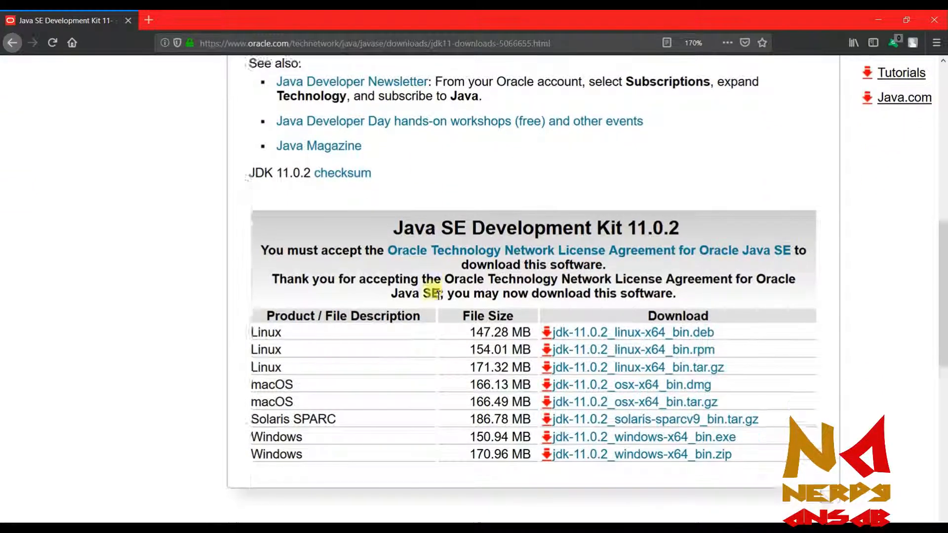
# Start downloading the Windows installer jdk-11.0.2_windows-x64_bin.exe and cancel the transfer.
pyautogui.scroll(-1, 433, 295)
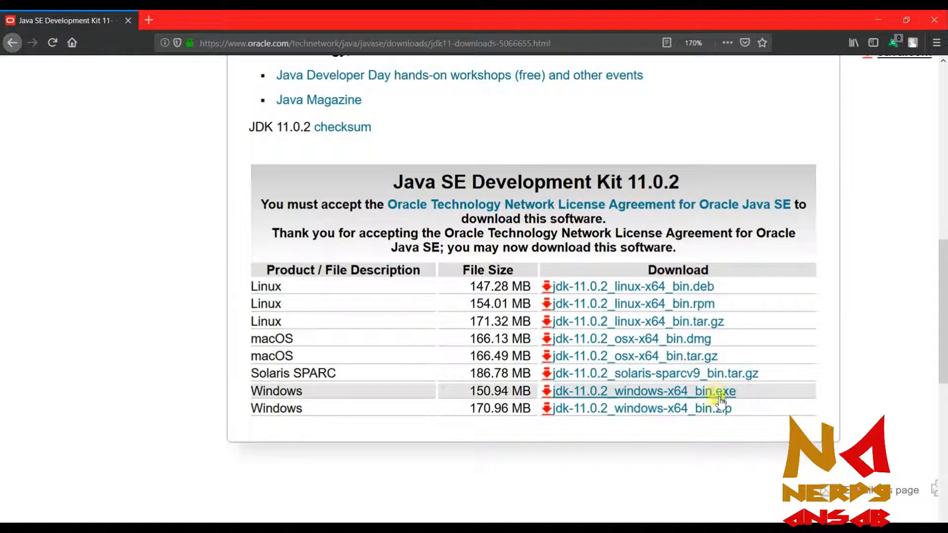
pyautogui.click(593, 392)
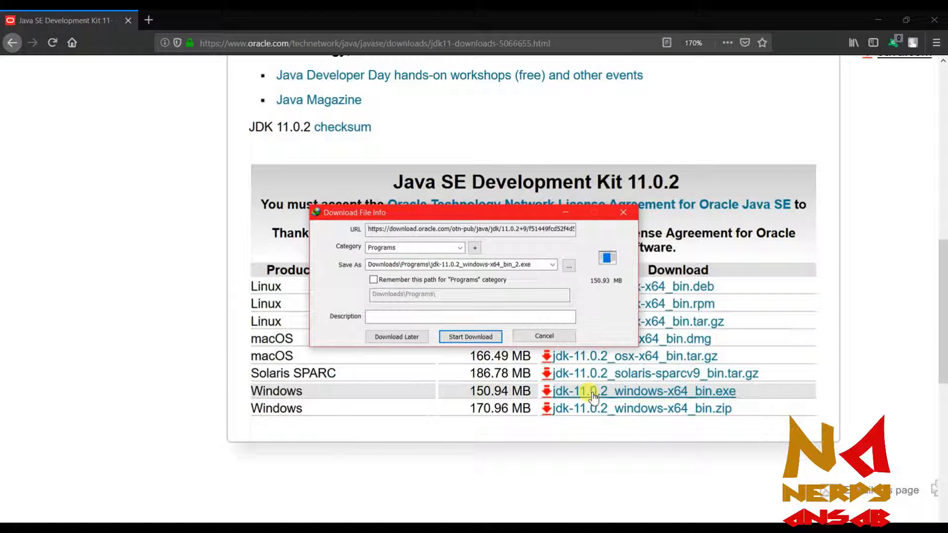
pyautogui.click(468, 338)
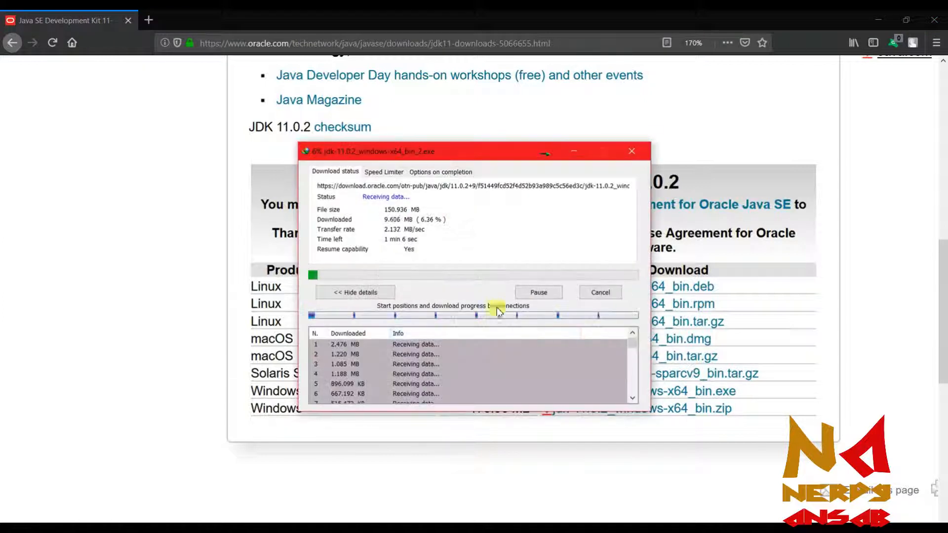
pyautogui.click(558, 296)
pyautogui.click(601, 292)
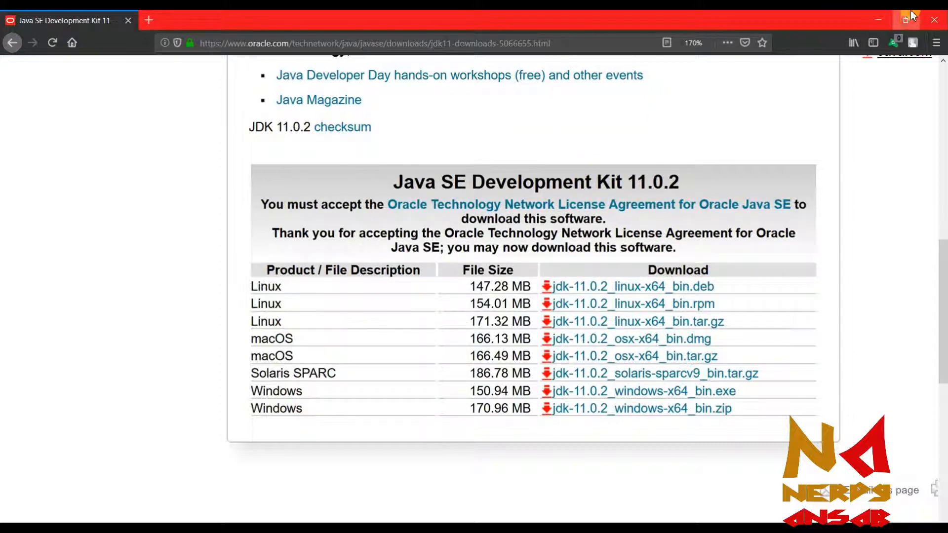
# Switch to File Explorer and run the jdk-11.0.1_windows-x64_bin installer from the Downloads folder, allowing it to start.
pyautogui.click(880, 20)
pyautogui.hotkey('alt', 'Tab')
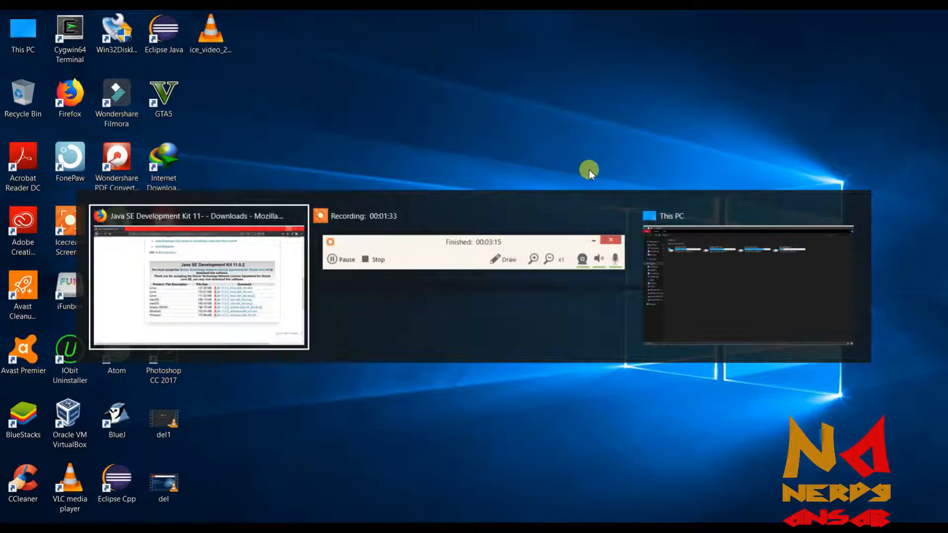
pyautogui.hotkey('alt', 'Tab')
pyautogui.hotkey('alt', 'Tab')
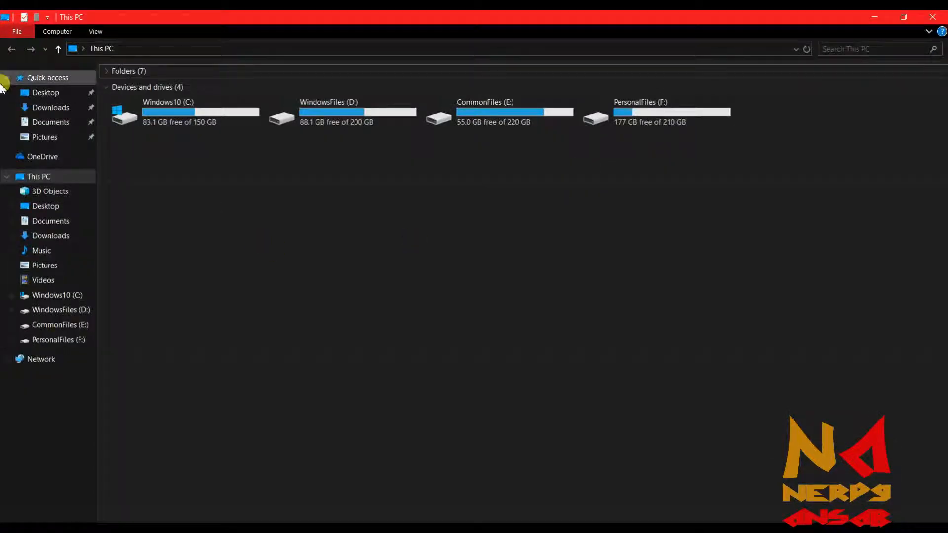
pyautogui.click(56, 107)
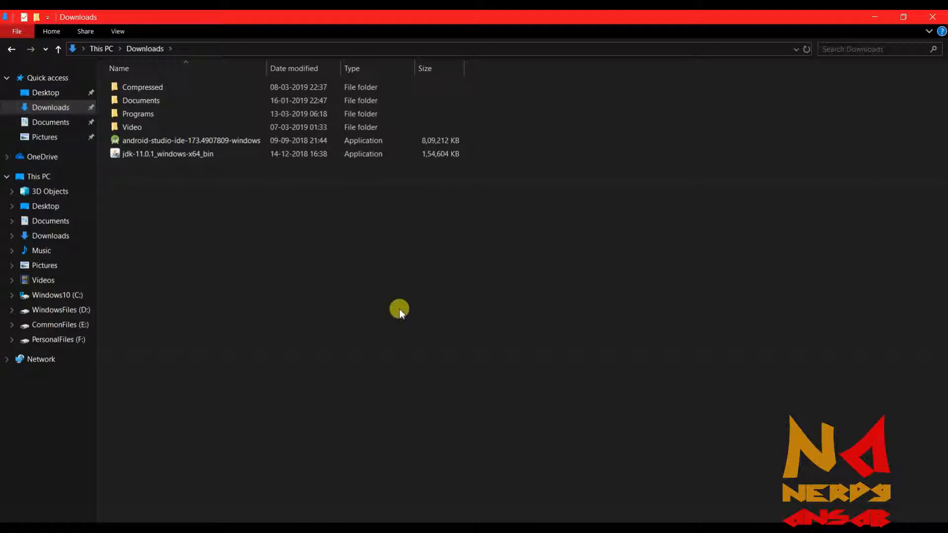
pyautogui.doubleClick(149, 155)
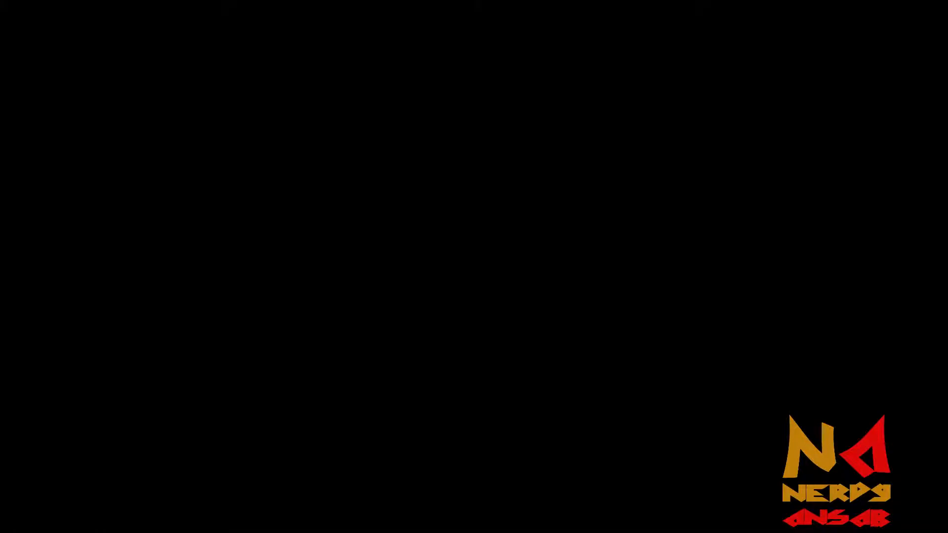
pyautogui.click(392, 357)
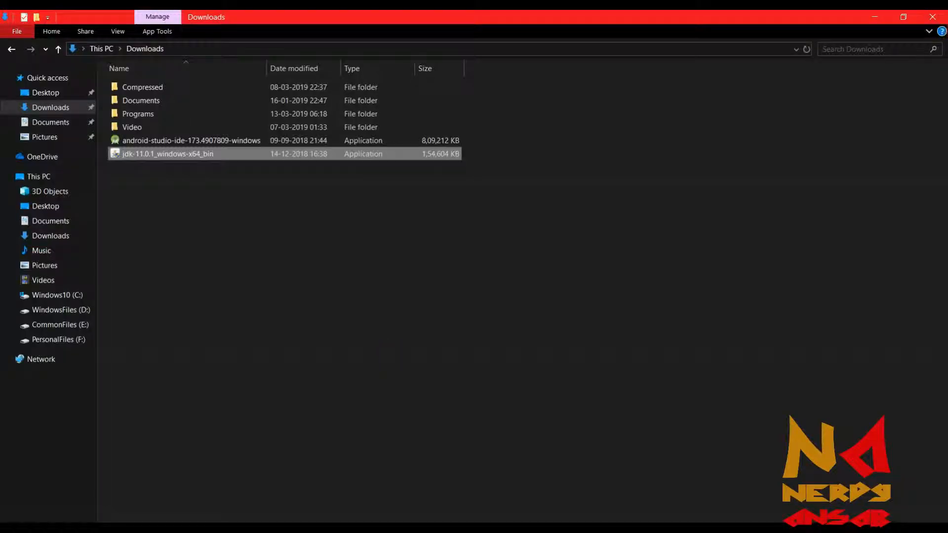
# Minimize the Downloads window and bring the JDK 11.0.1 setup wizard into focus.
pyautogui.click(870, 17)
pyautogui.click(870, 17)
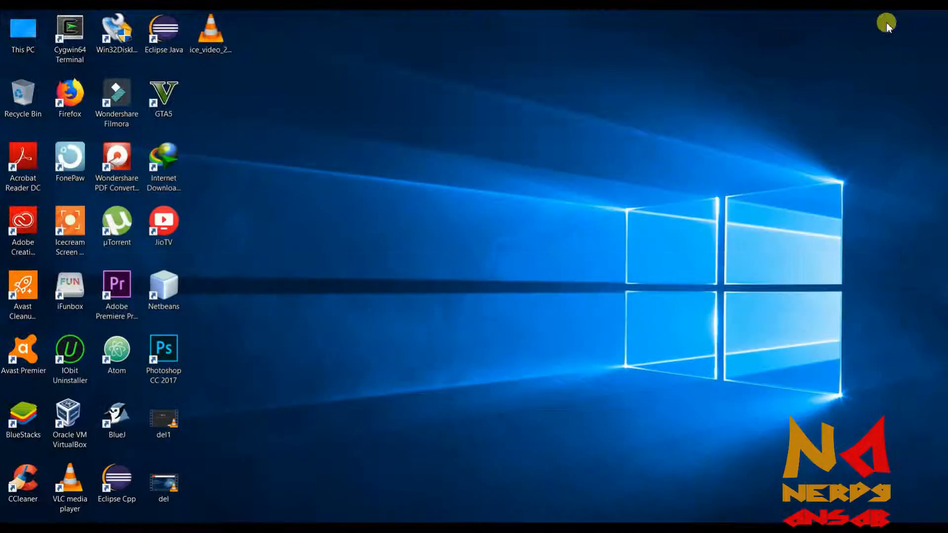
pyautogui.click(888, 21)
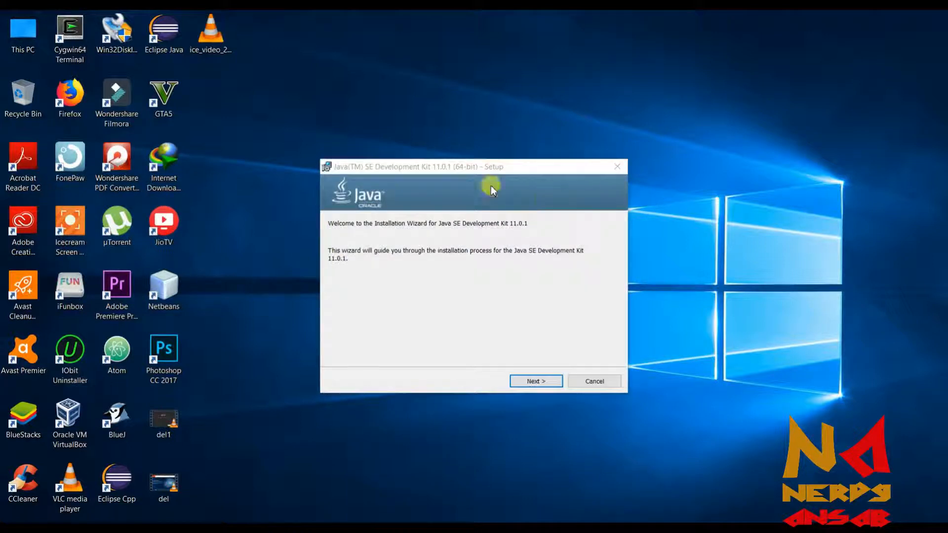
pyautogui.click(476, 170)
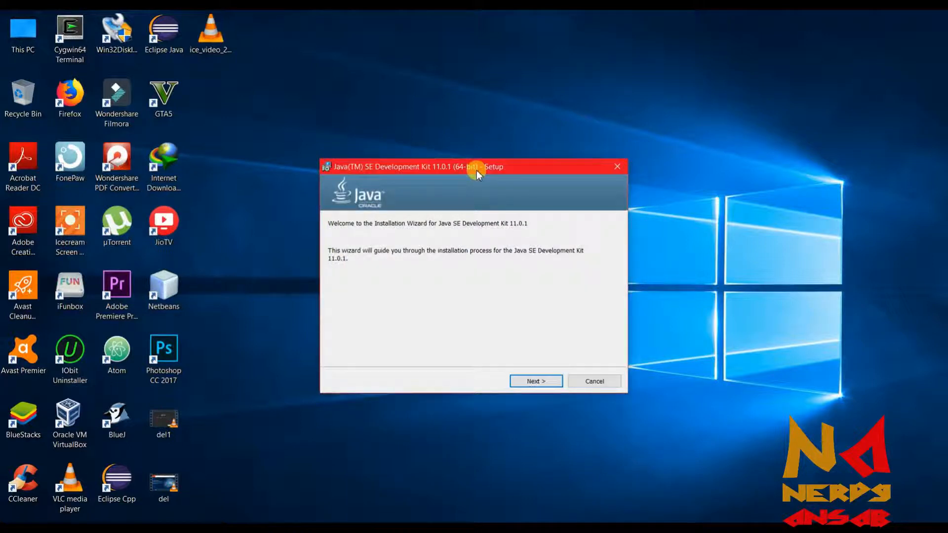
# Check for an existing Java installation by running java -version in Command Prompt, and close the console.
pyautogui.press('super')
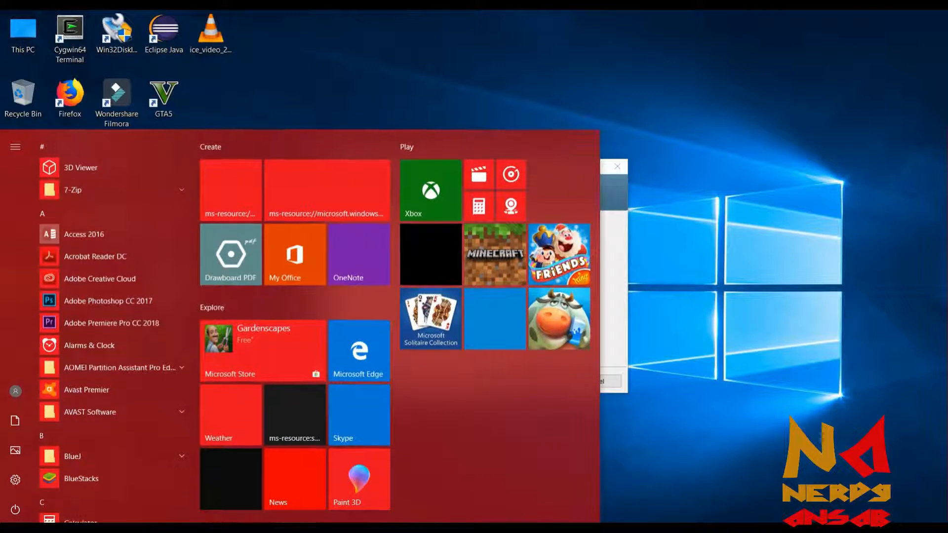
pyautogui.write('cmd')
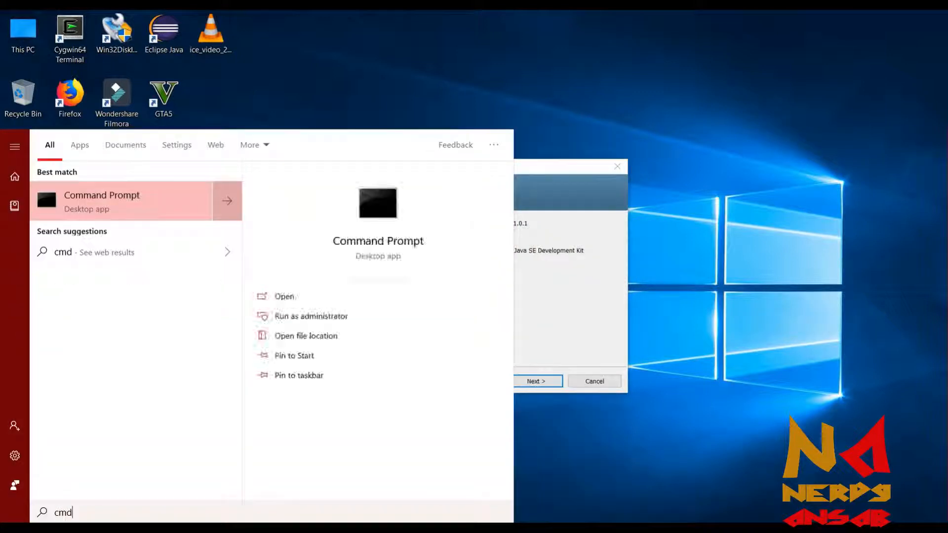
pyautogui.press('Return')
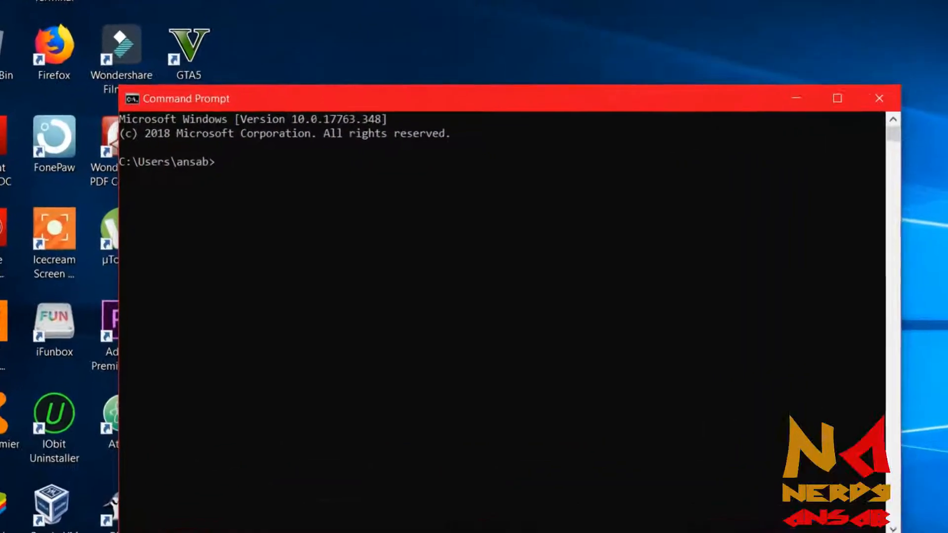
pyautogui.write('java -ve')
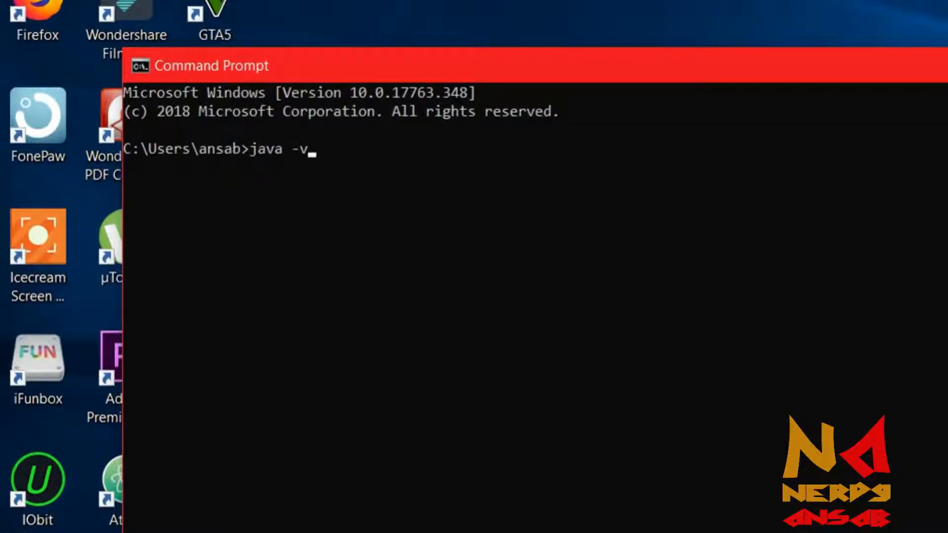
pyautogui.write('rsion')
pyautogui.press('Return')
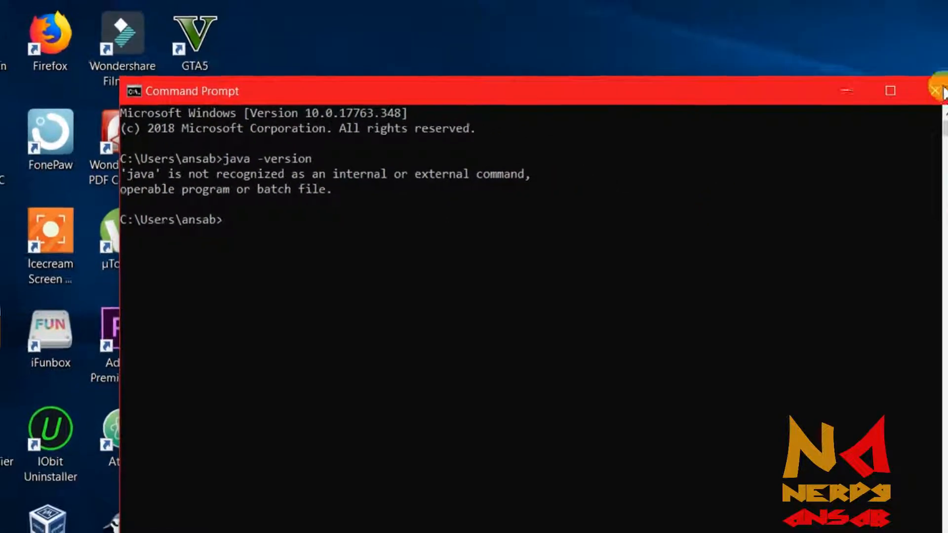
pyautogui.click(859, 101)
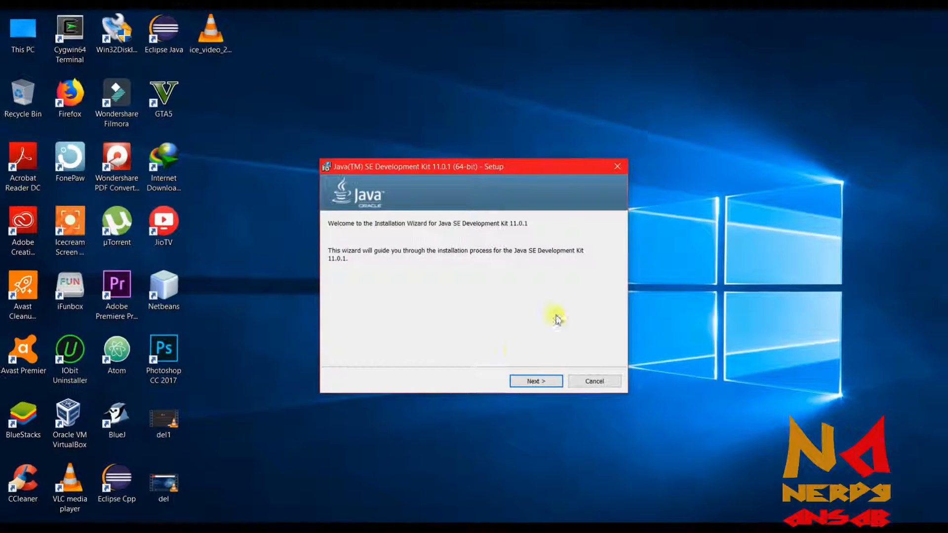
# Install JDK 11.0.1 with the default features into C:\Program Files\Java\jdk-11.0.1\ and close the finished wizard.
pyautogui.click(532, 382)
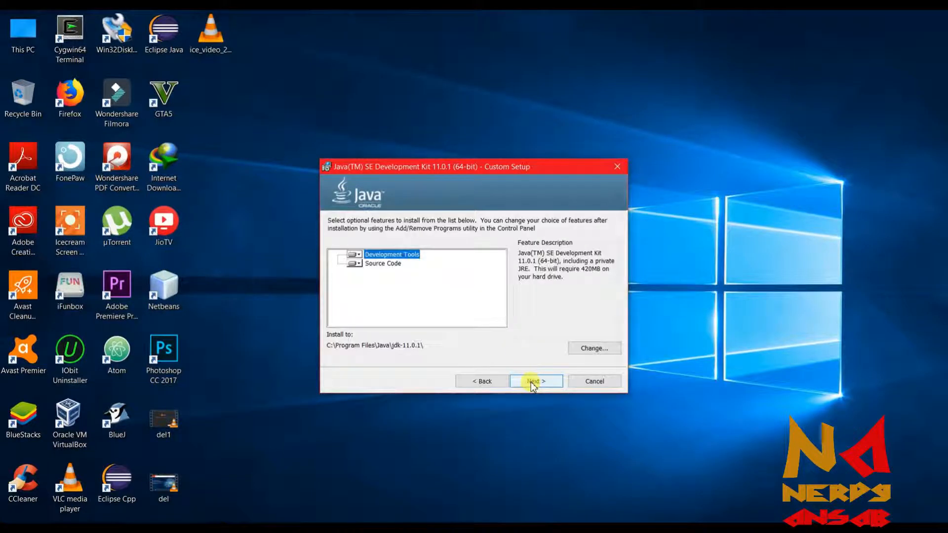
pyautogui.click(532, 383)
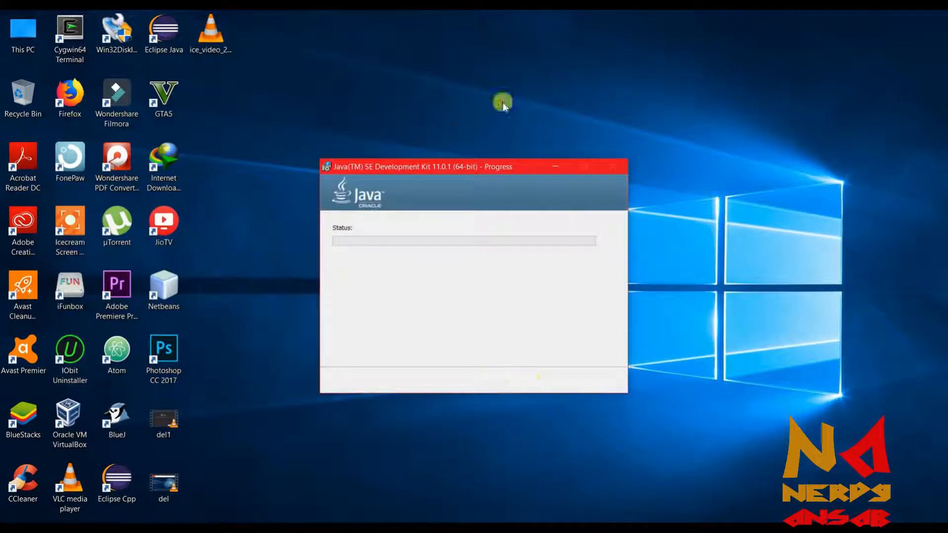
pyautogui.moveTo(425, 168); pyautogui.dragTo(397, 102)
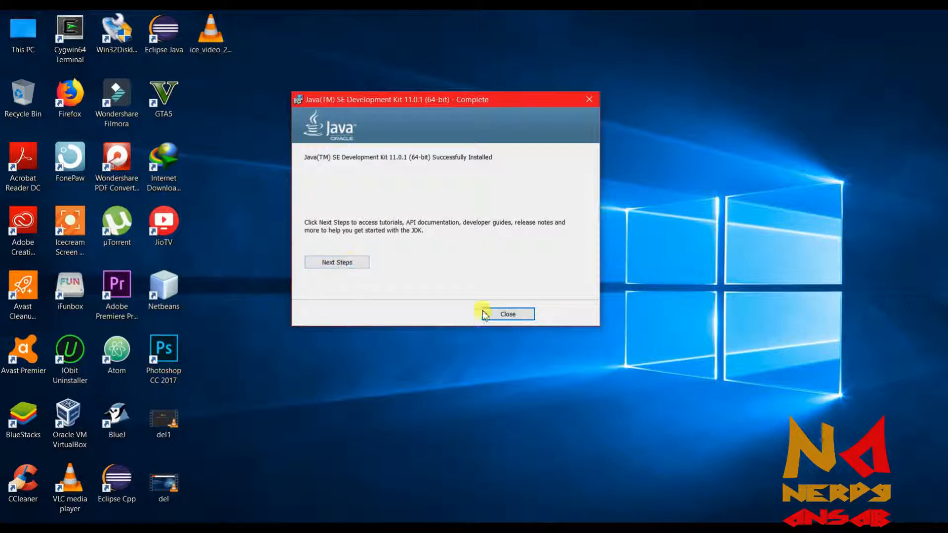
pyautogui.click(513, 319)
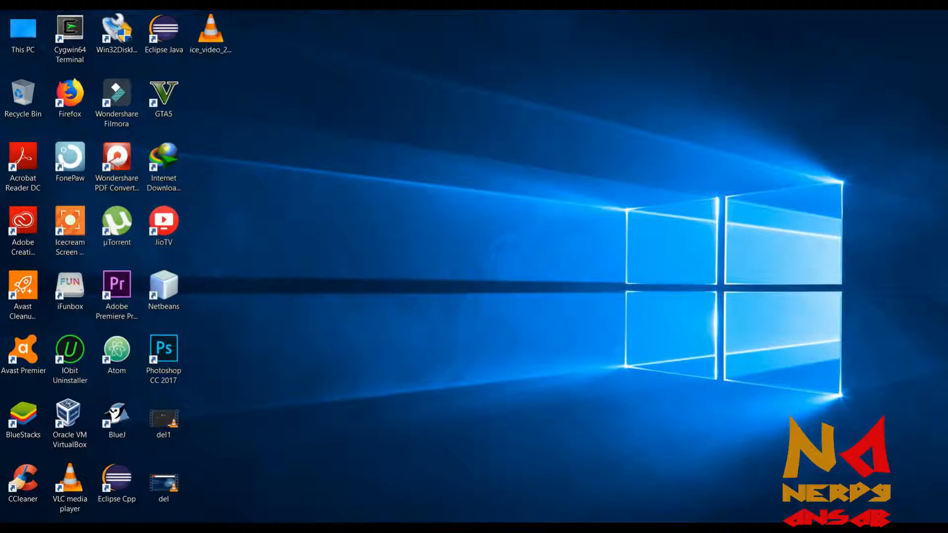
# Run java -version in a new Command Prompt window to check the installed Java, and minimize the console.
pyautogui.press('super')
pyautogui.write('cmd')
pyautogui.press('Return')
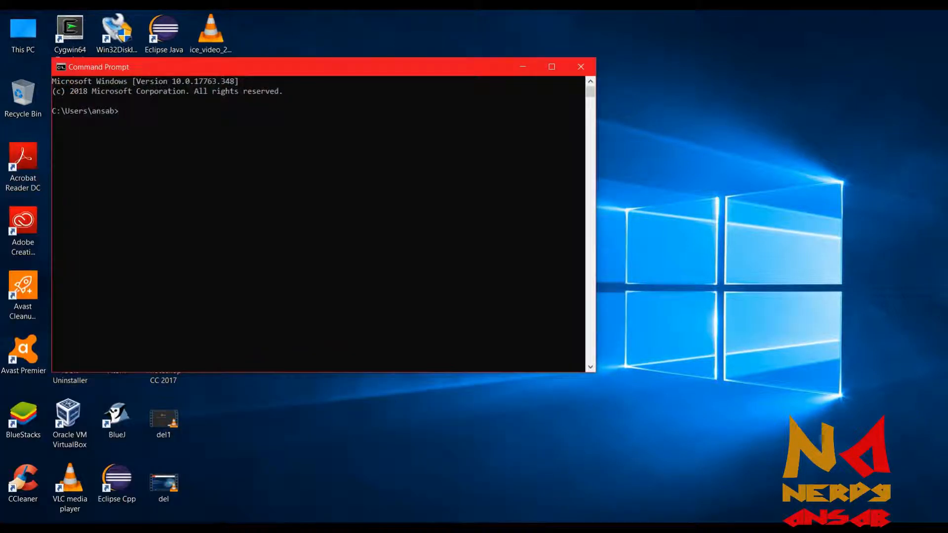
pyautogui.moveTo(284, 75); pyautogui.dragTo(468, 99)
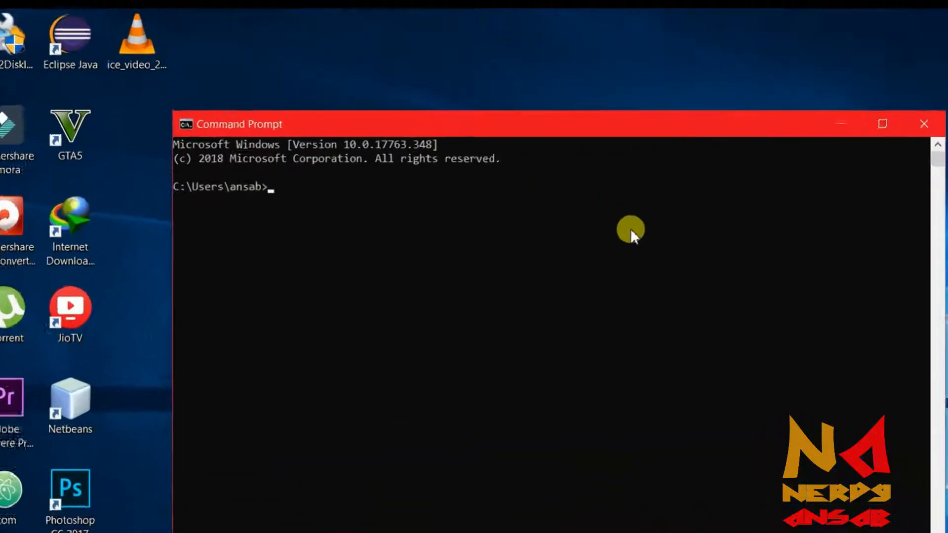
pyautogui.write('java -version')
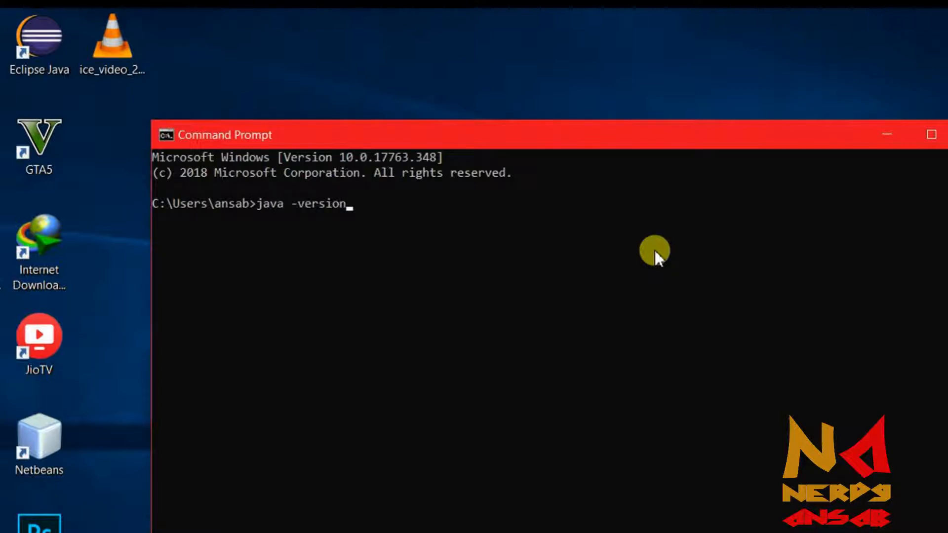
pyautogui.press('Return')
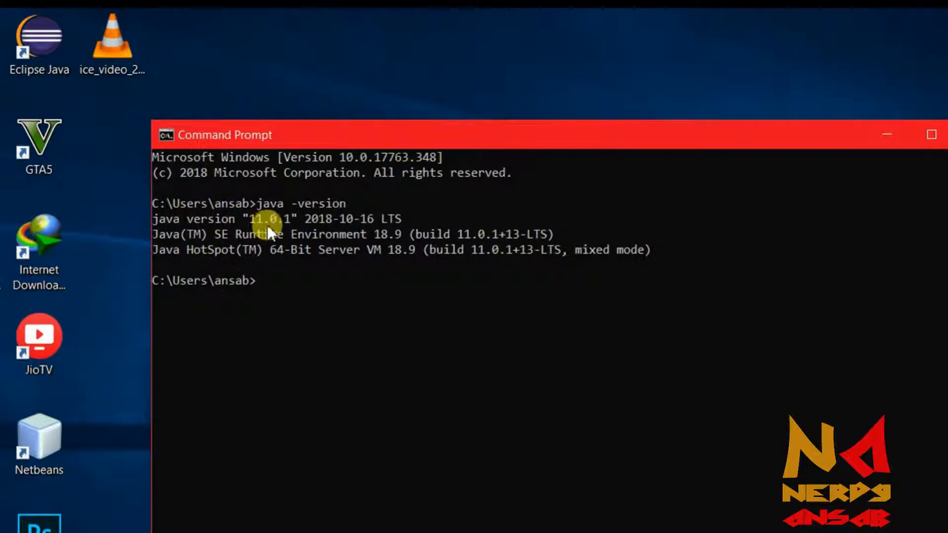
pyautogui.click(888, 133)
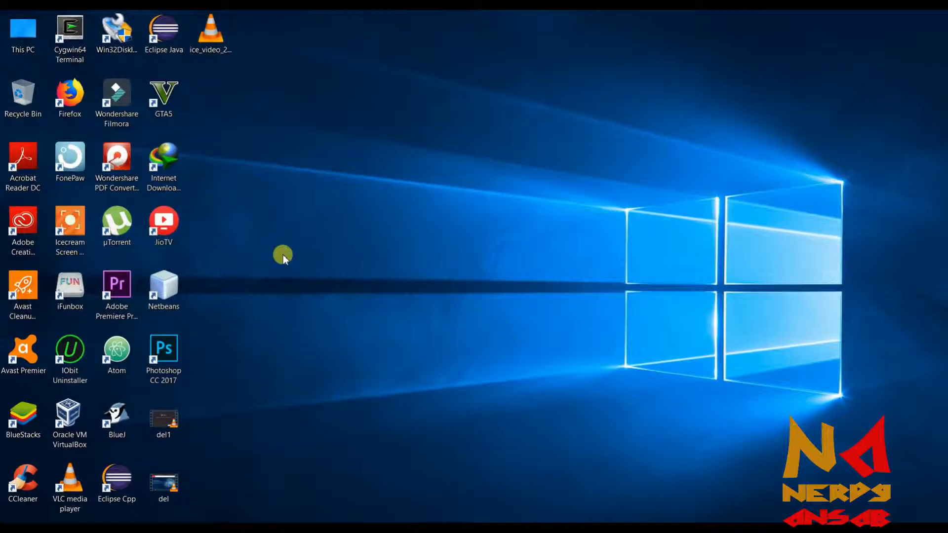
# Switch to the File Explorer Downloads window, go to This PC and open the computer's system properties.
pyautogui.hotkey('alt', 'Tab')
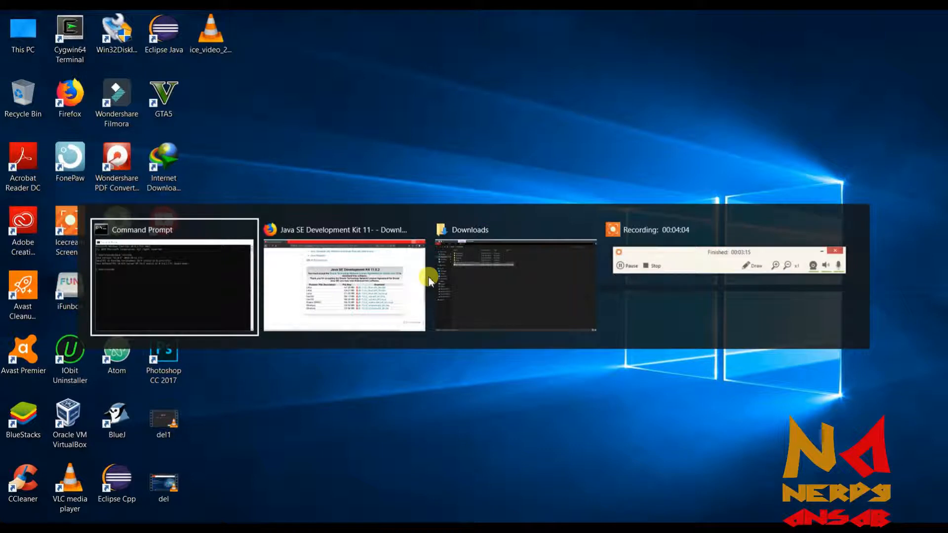
pyautogui.hotkey('alt', 'Tab')
pyautogui.hotkey('alt', 'Tab')
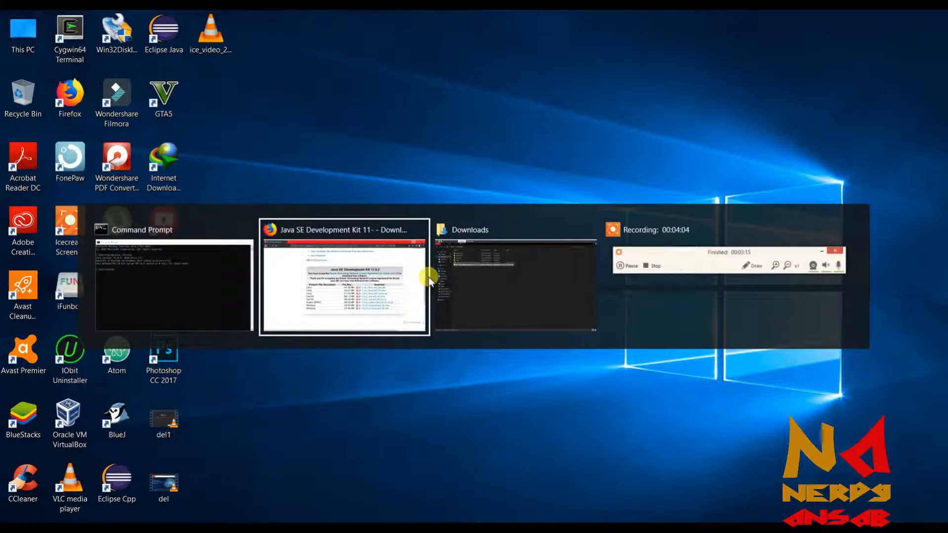
pyautogui.hotkey('alt', 'Tab')
pyautogui.hotkey('alt', 'Tab')
pyautogui.hotkey('alt', 'Tab')
pyautogui.hotkey('alt', 'Tab')
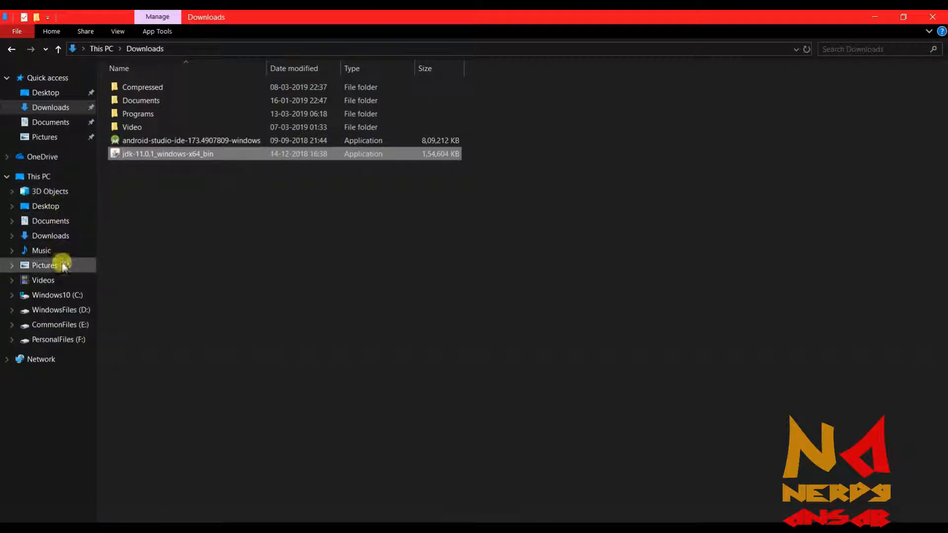
pyautogui.click(39, 178)
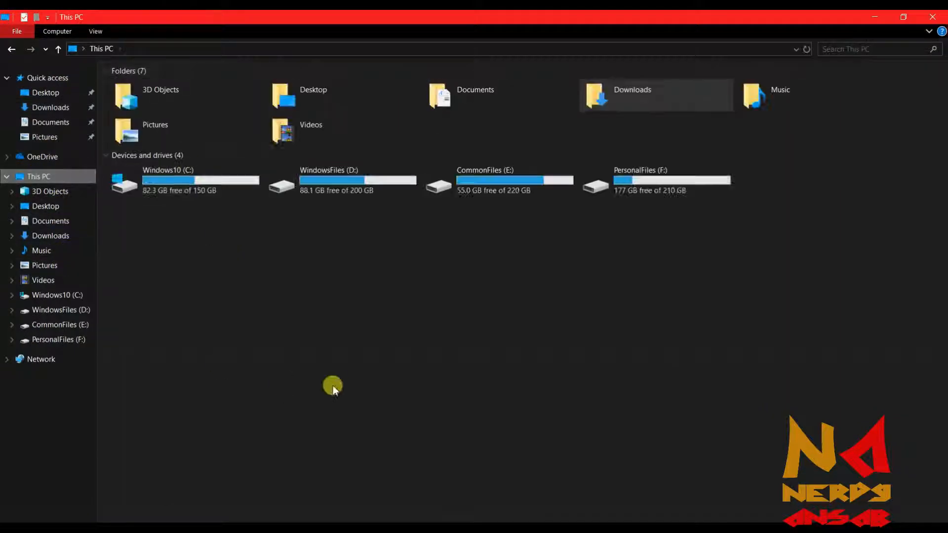
pyautogui.rightClick(337, 386)
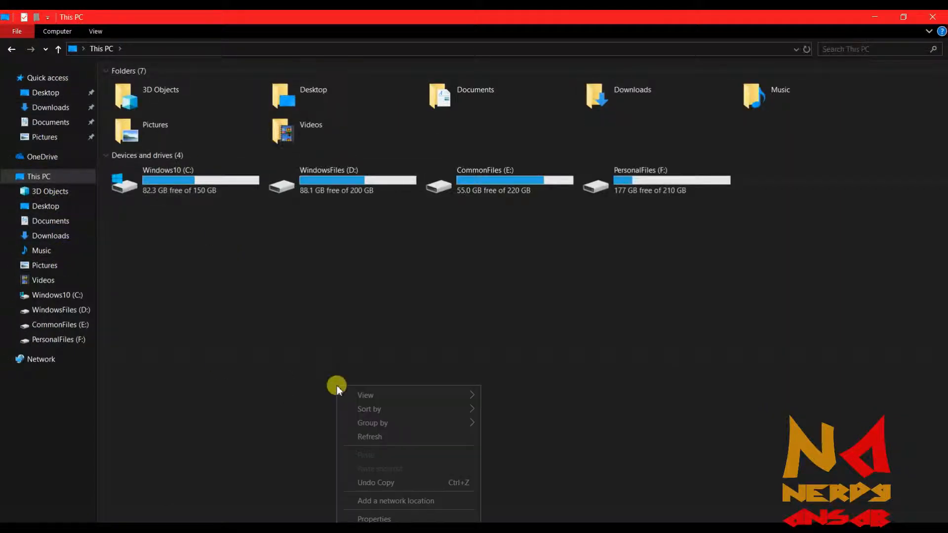
pyautogui.click(283, 319)
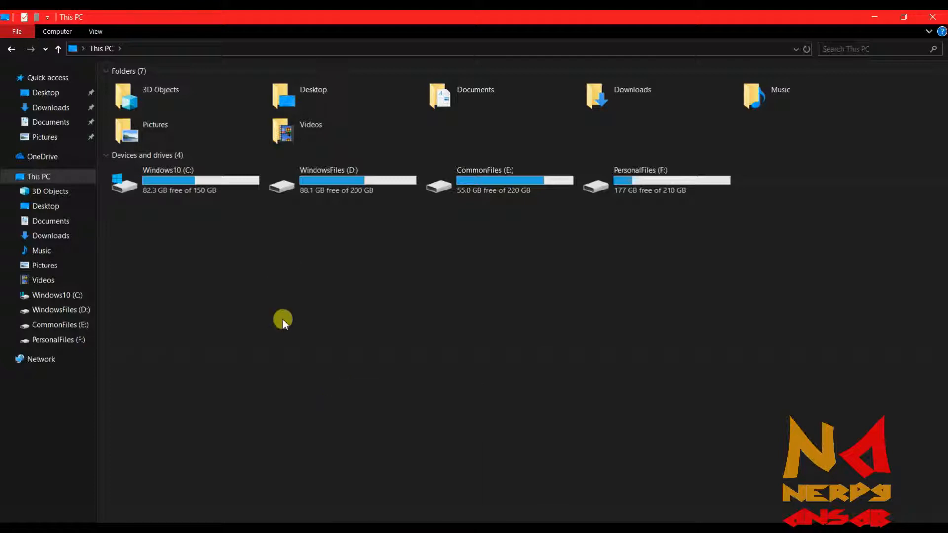
pyautogui.rightClick(237, 233)
pyautogui.click(281, 366)
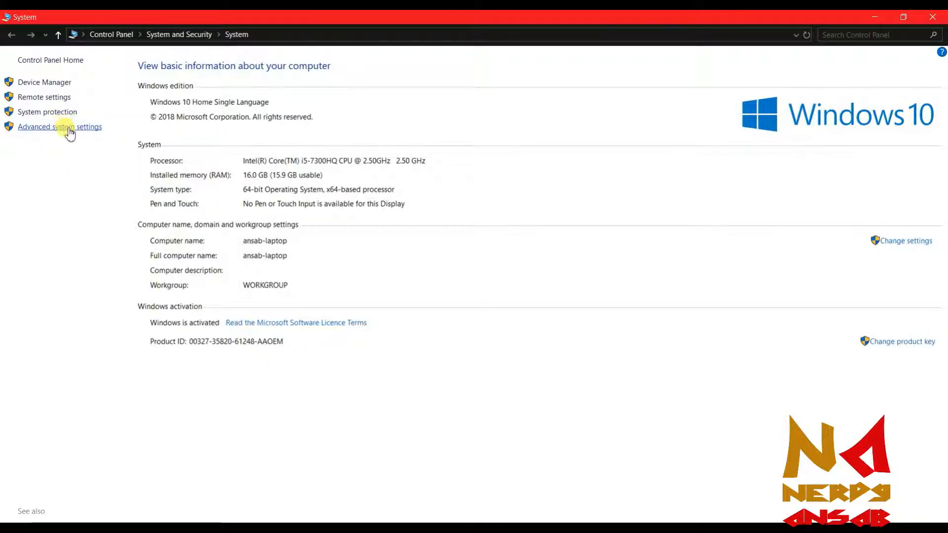
# Open the advanced system settings and bring up the Environment Variables dialog.
pyautogui.click(69, 127)
pyautogui.moveTo(190, 97); pyautogui.dragTo(415, 112)
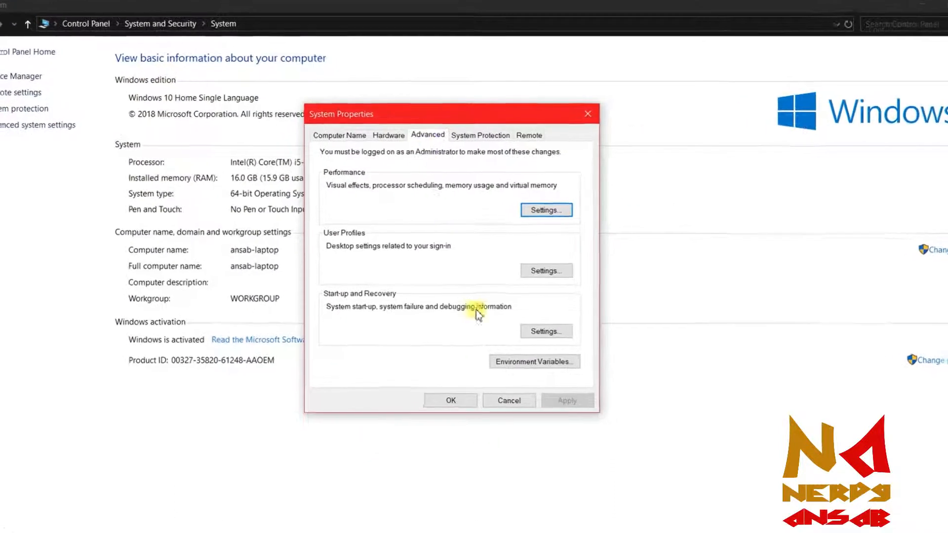
pyautogui.click(563, 384)
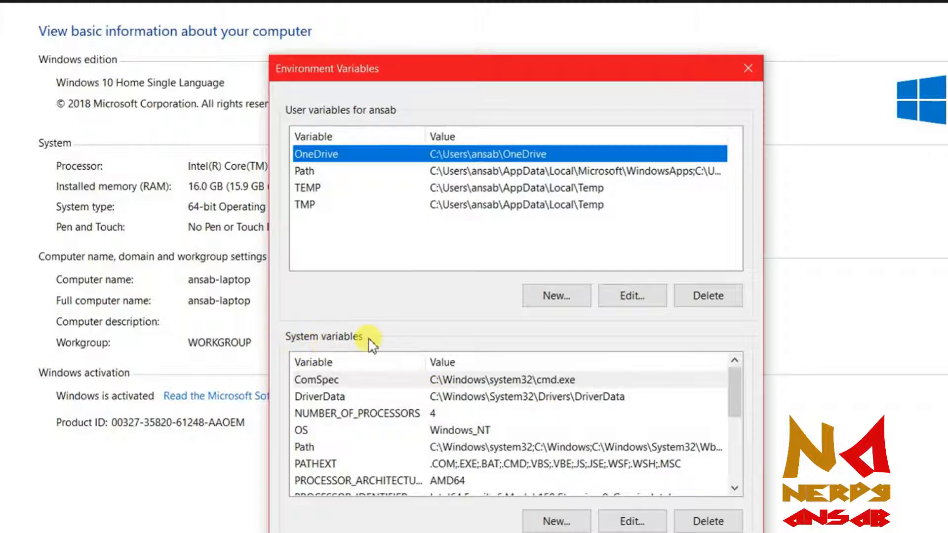
# Delete the C:\Program Files\Java\jdk-11.0.1\bin entry from the system Path variable, save the change and close the system settings windows.
pyautogui.click(412, 433)
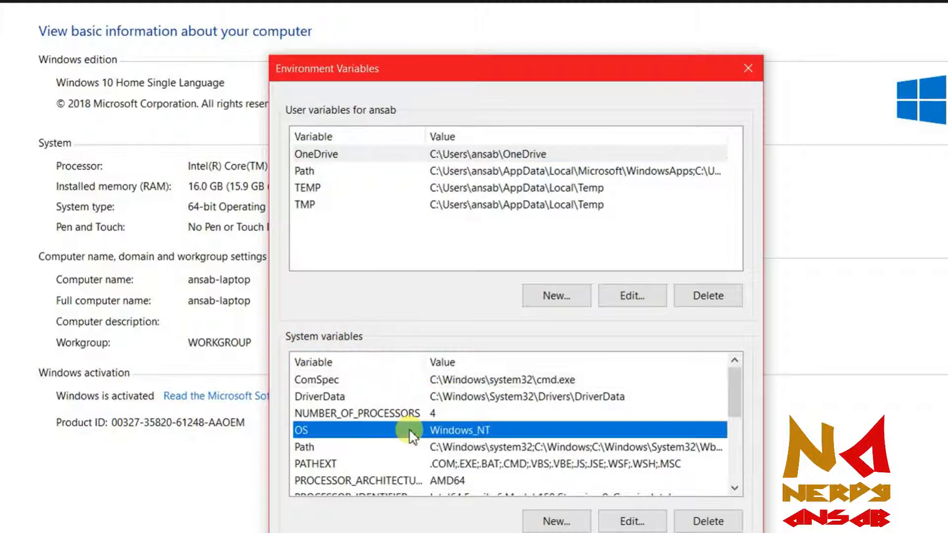
pyautogui.click(315, 457)
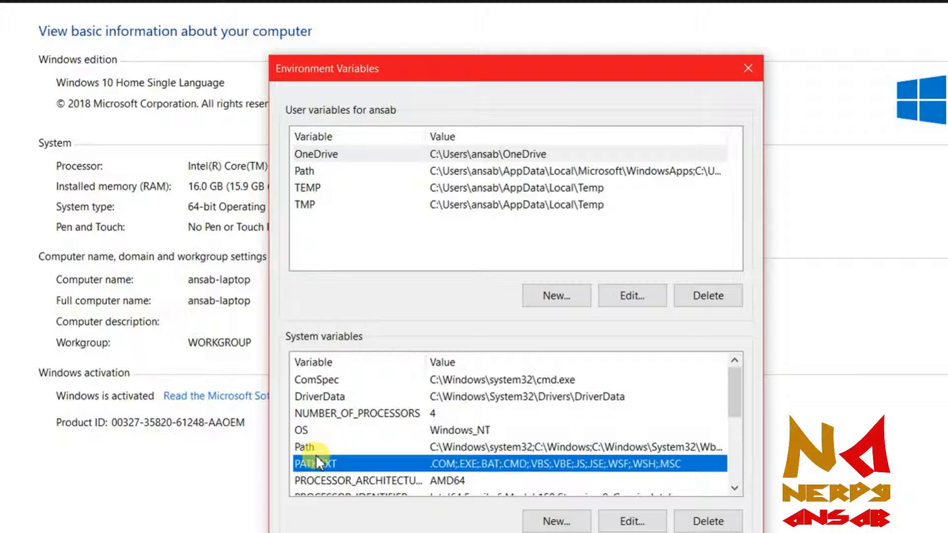
pyautogui.click(349, 450)
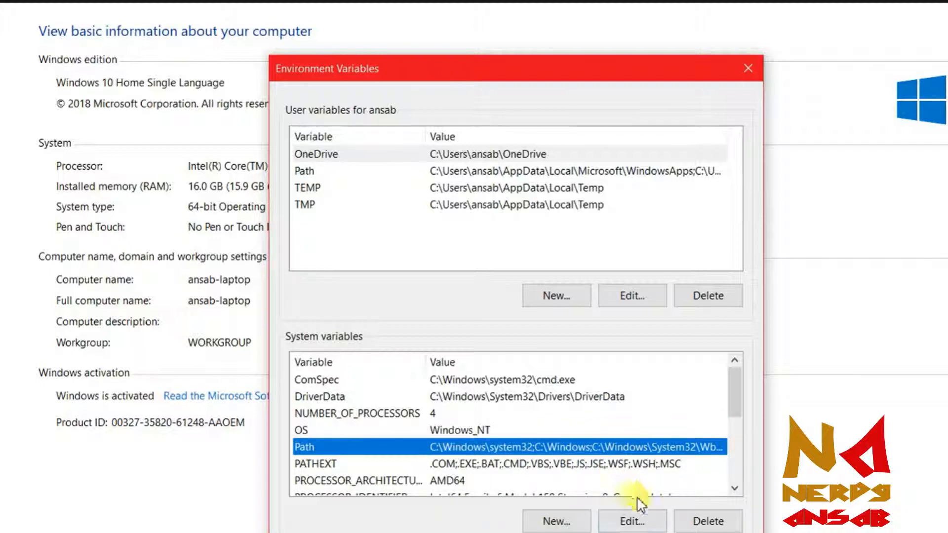
pyautogui.click(634, 520)
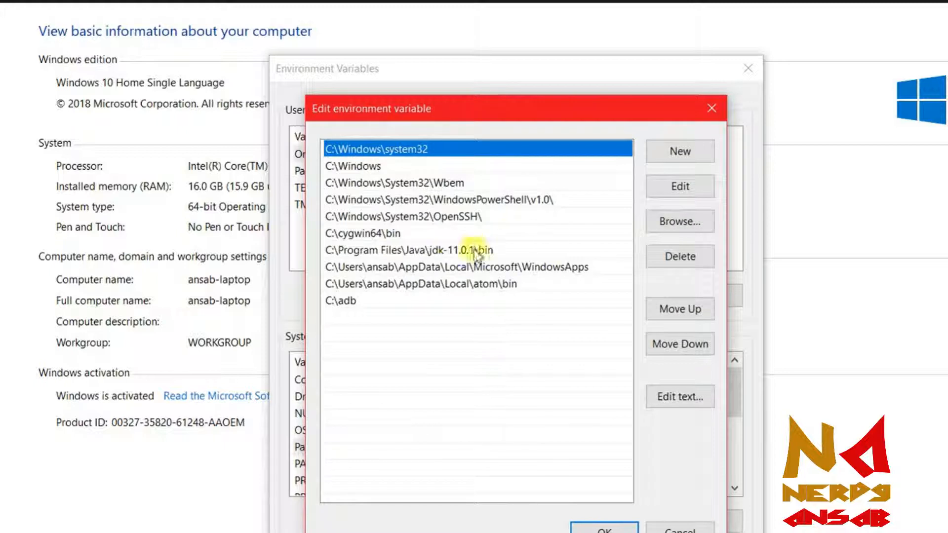
pyautogui.click(419, 251)
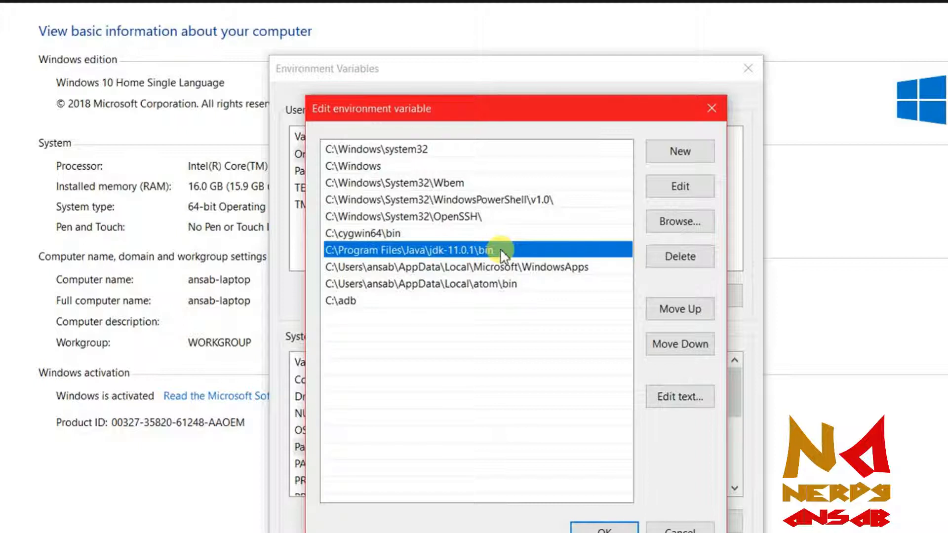
pyautogui.click(679, 257)
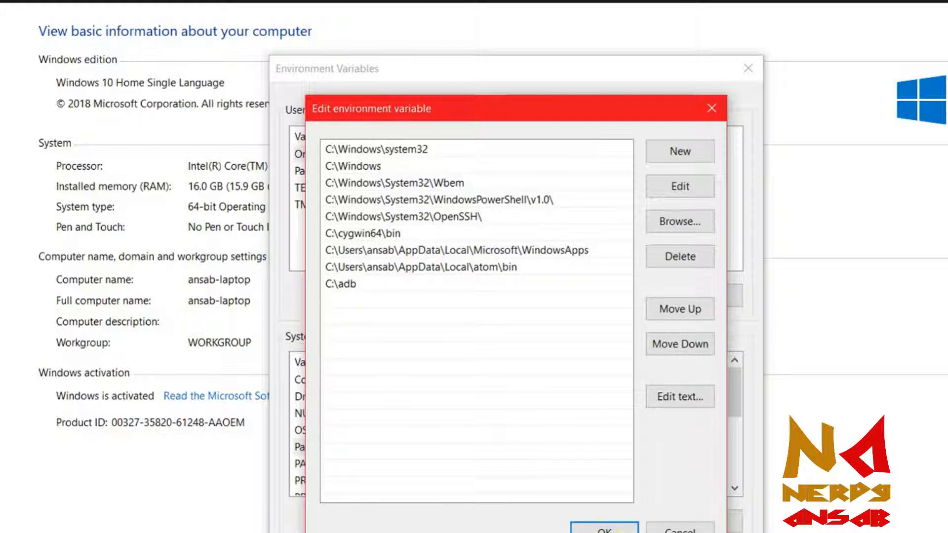
pyautogui.click(609, 529)
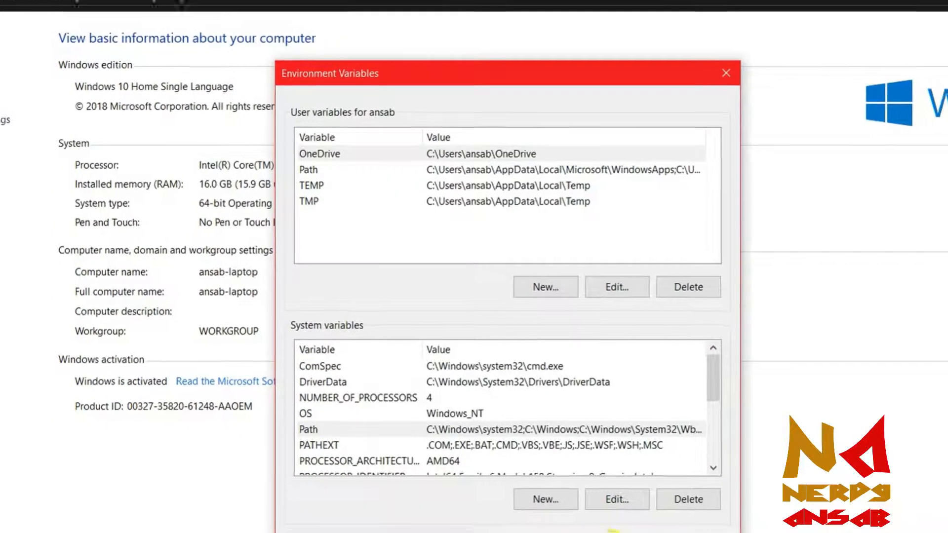
pyautogui.click(629, 532)
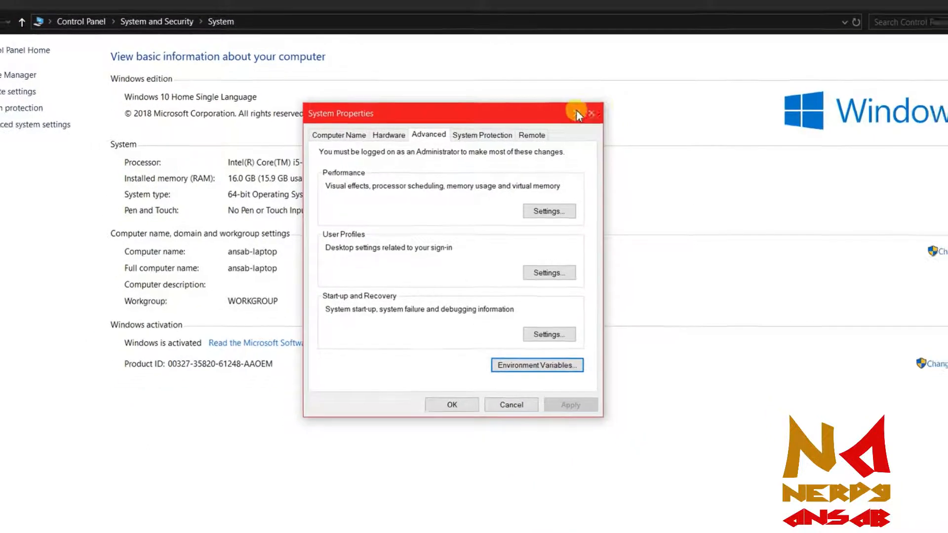
pyautogui.click(580, 116)
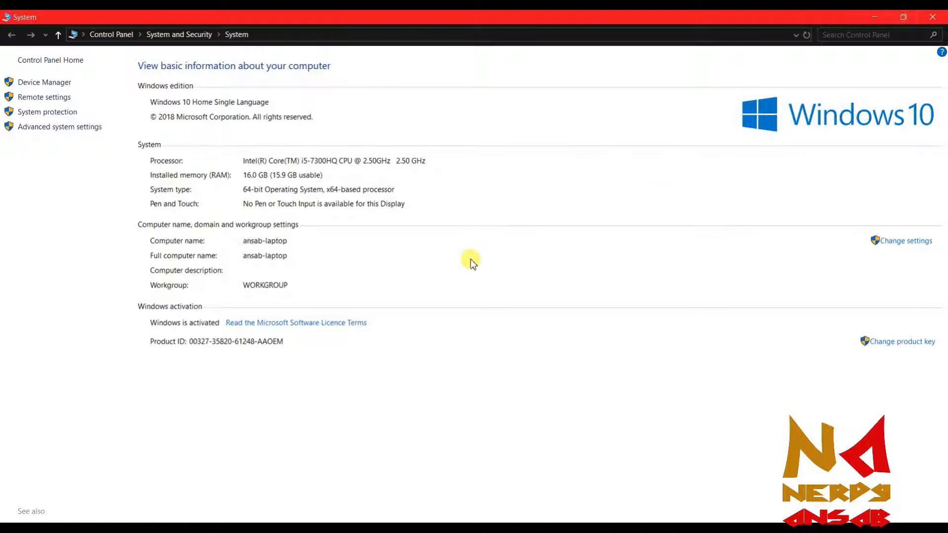
pyautogui.click(944, 13)
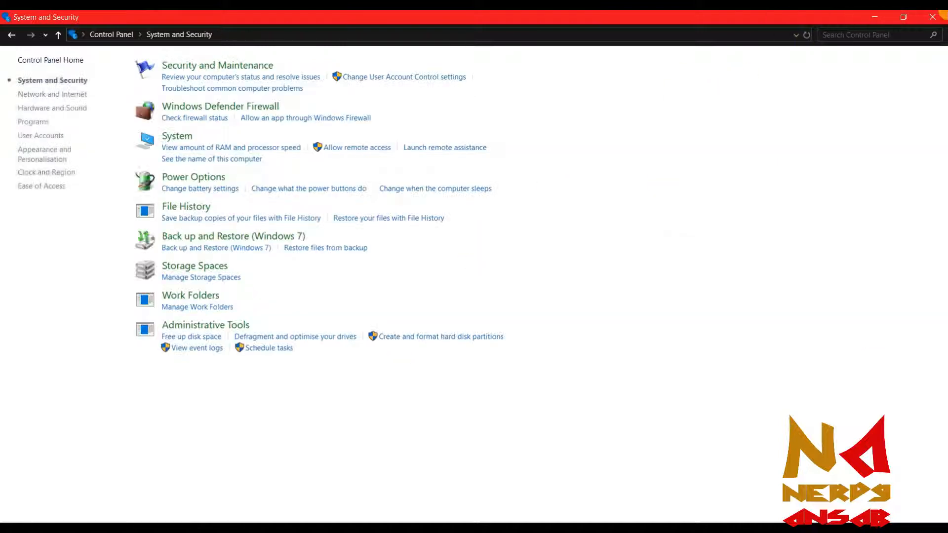
pyautogui.click(945, 13)
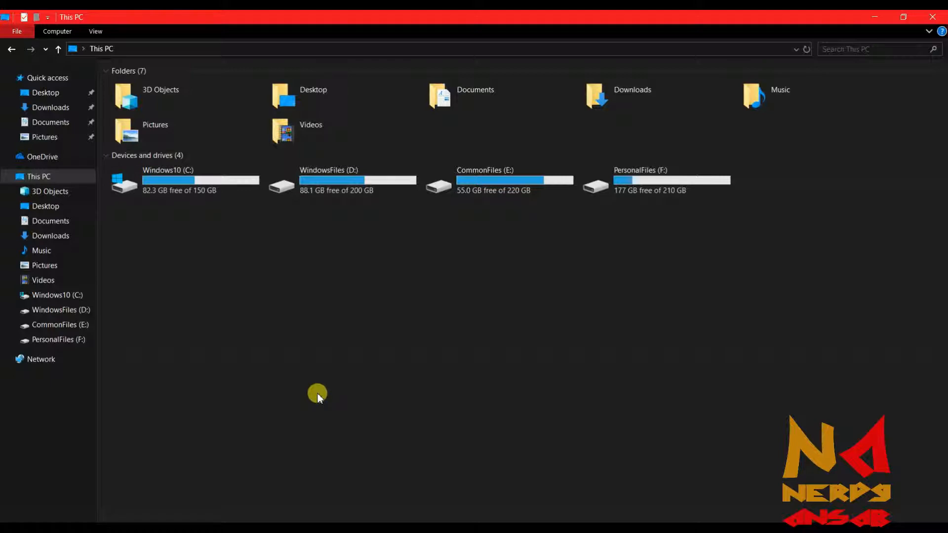
# Browse from the Windows10 (C:) drive to the Program Files\Java\jdk-11.0.1\bin folder.
pyautogui.doubleClick(180, 182)
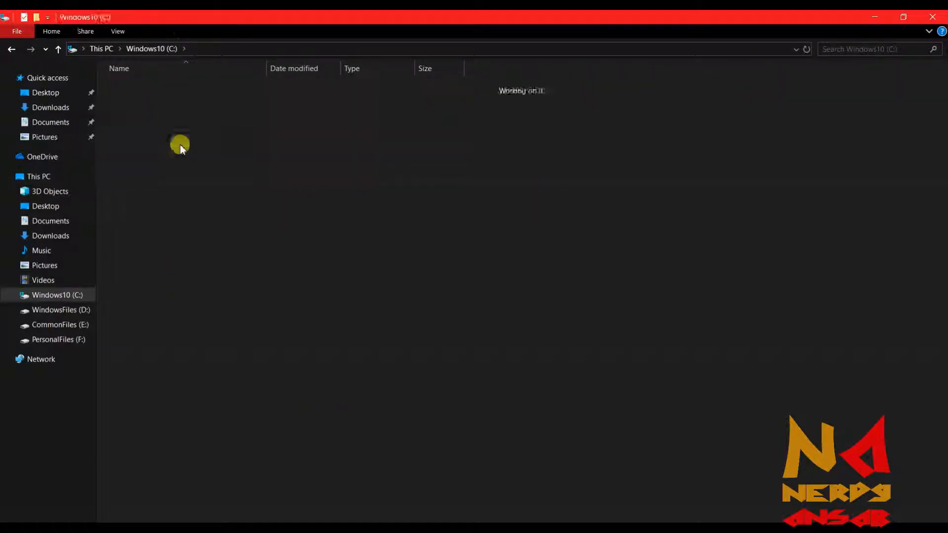
pyautogui.doubleClick(181, 148)
pyautogui.doubleClick(149, 220)
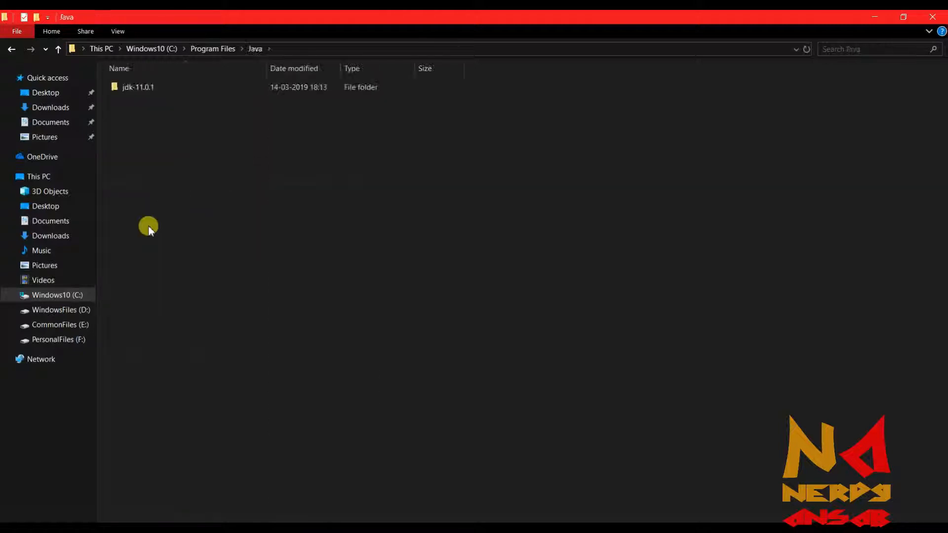
pyautogui.doubleClick(166, 89)
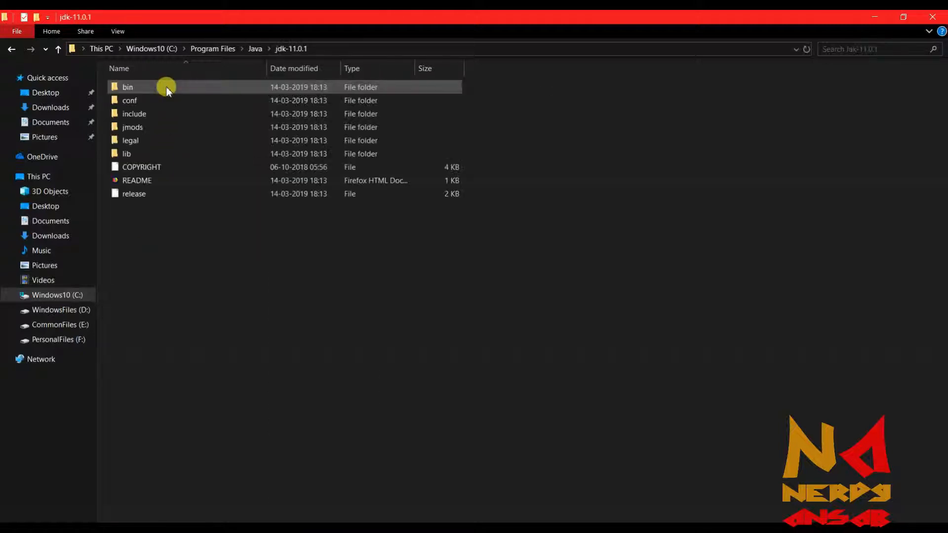
pyautogui.doubleClick(166, 89)
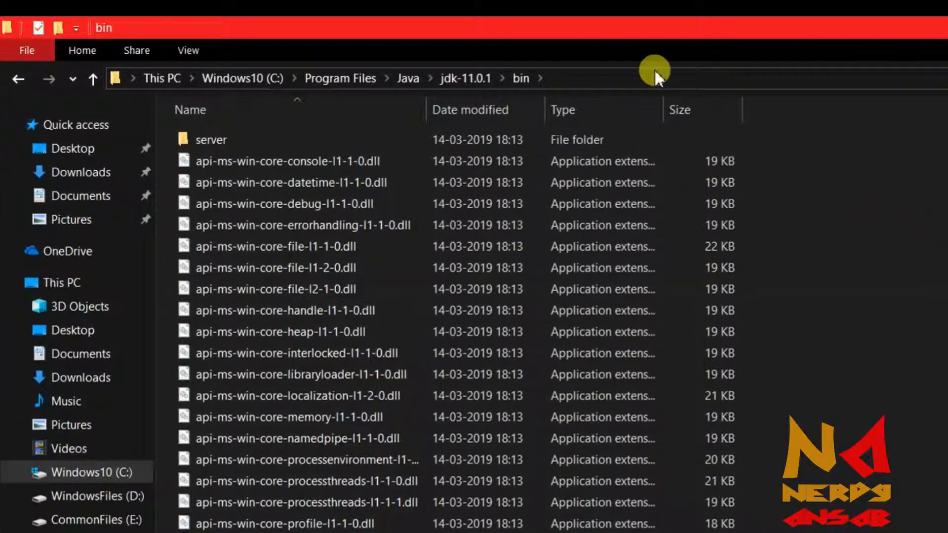
# Show the bin folder's full path in the address bar and highlight its jdk version part.
pyautogui.click(631, 77)
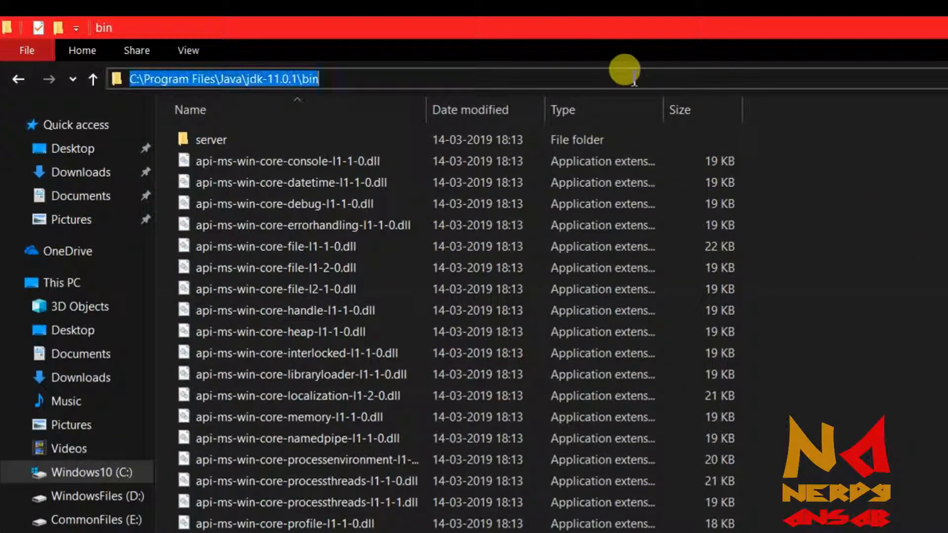
pyautogui.click(632, 76)
pyautogui.moveTo(334, 79); pyautogui.dragTo(266, 80)
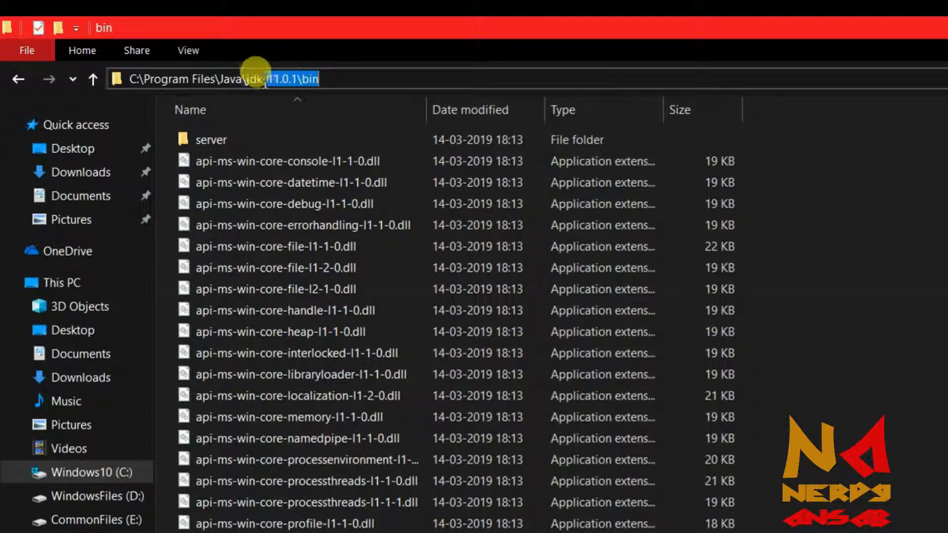
pyautogui.click(331, 79)
pyautogui.click(832, 260)
# Copy the folder location C:\Program Files\Java\jdk-11.0.1\bin from the properties of api-ms-win-core-file-l2-1-0.dll.
pyautogui.click(487, 290)
pyautogui.rightClick(487, 291)
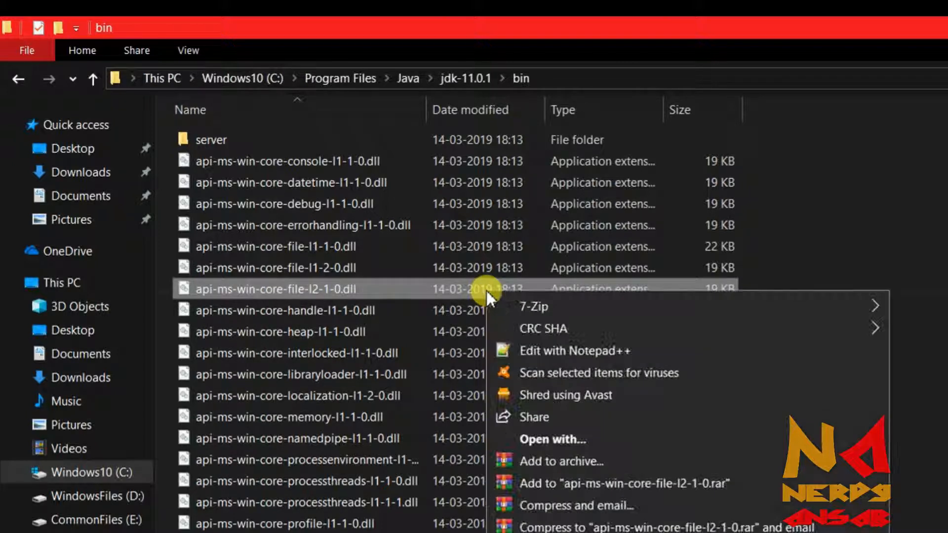
pyautogui.click(568, 532)
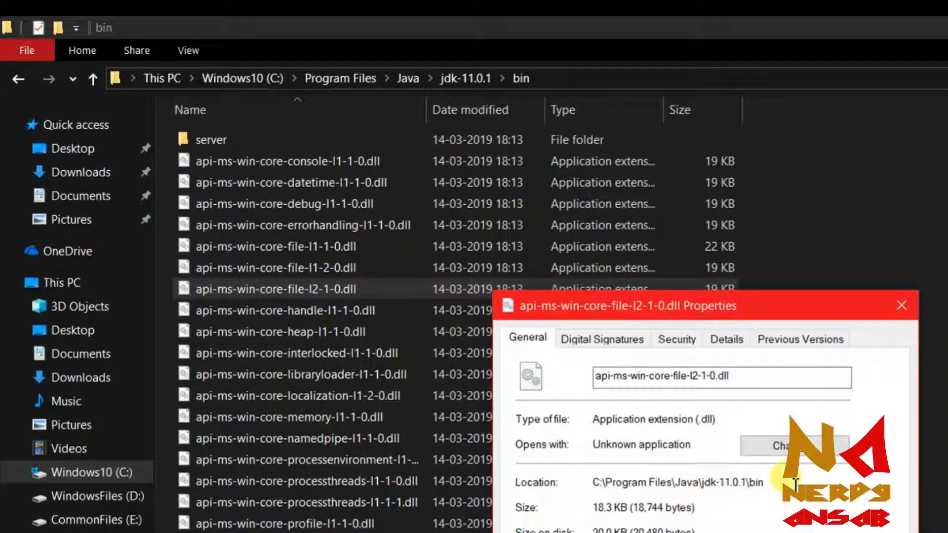
pyautogui.moveTo(764, 484); pyautogui.dragTo(575, 486)
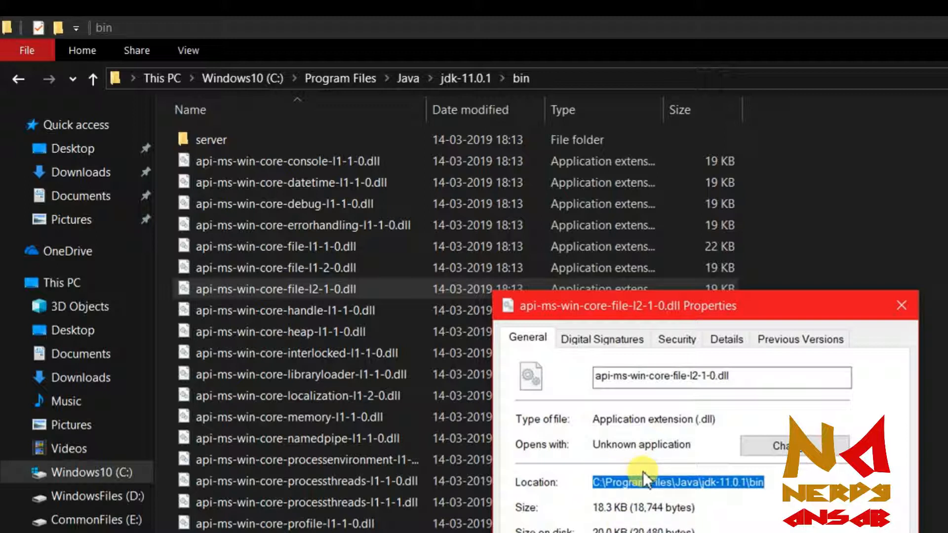
pyautogui.rightClick(644, 488)
pyautogui.click(677, 532)
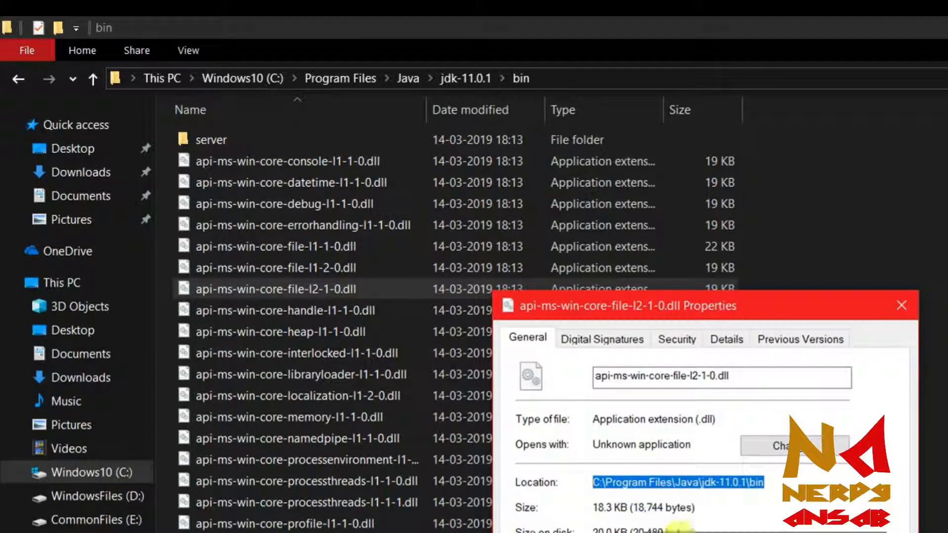
# Close the DLL's properties and copy the bin folder's full path from the File Explorer address bar.
pyautogui.click(691, 532)
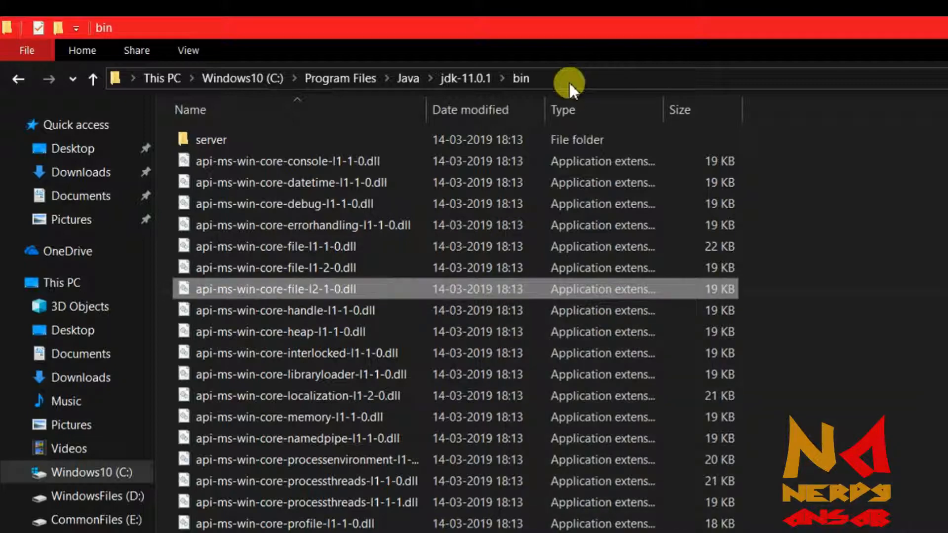
pyautogui.click(568, 79)
pyautogui.hotkey('ctrl', 'c')
pyautogui.click(790, 198)
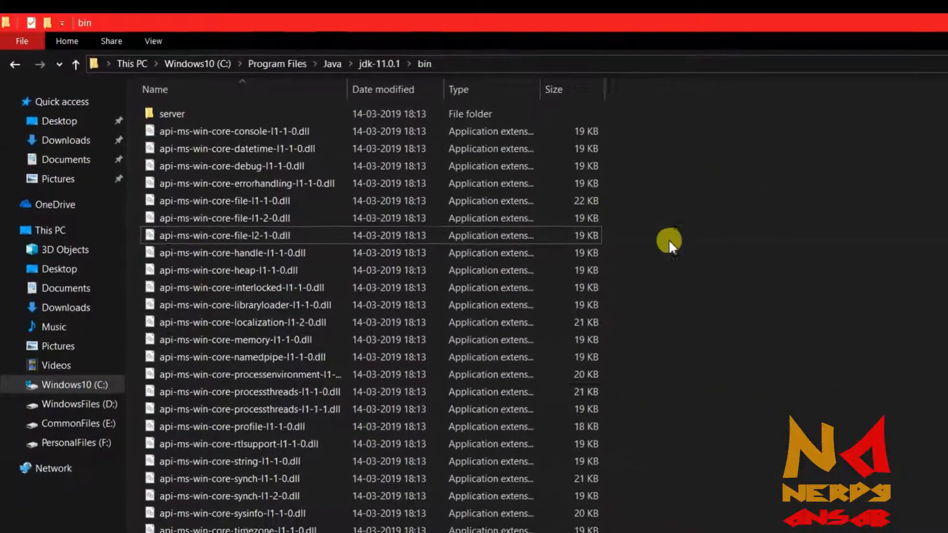
# Open the Environment Variables settings through This PC's properties and the advanced system settings.
pyautogui.click(59, 204)
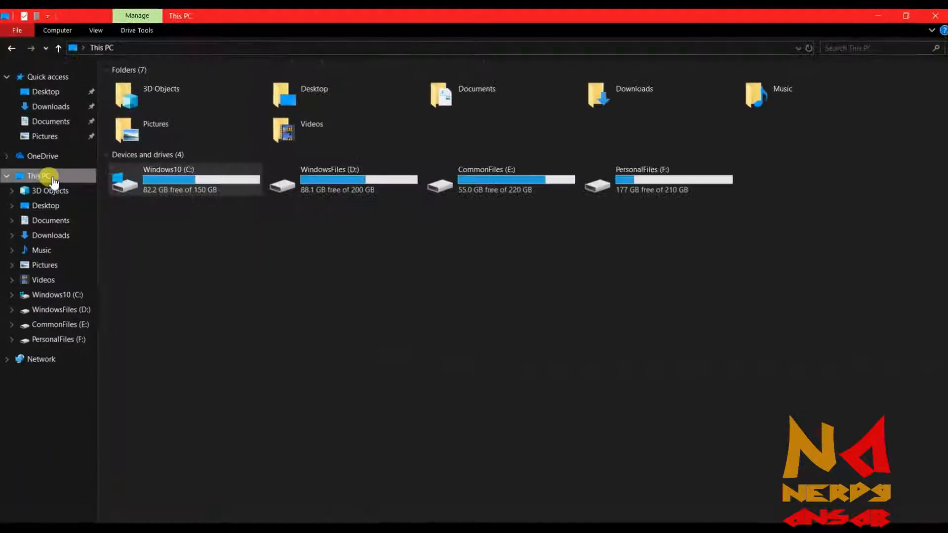
pyautogui.rightClick(355, 230)
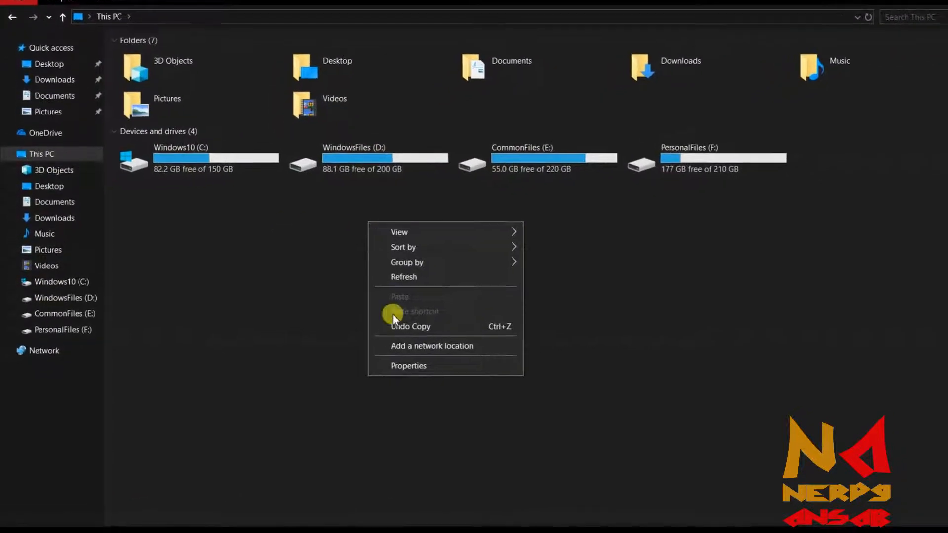
pyautogui.click(395, 368)
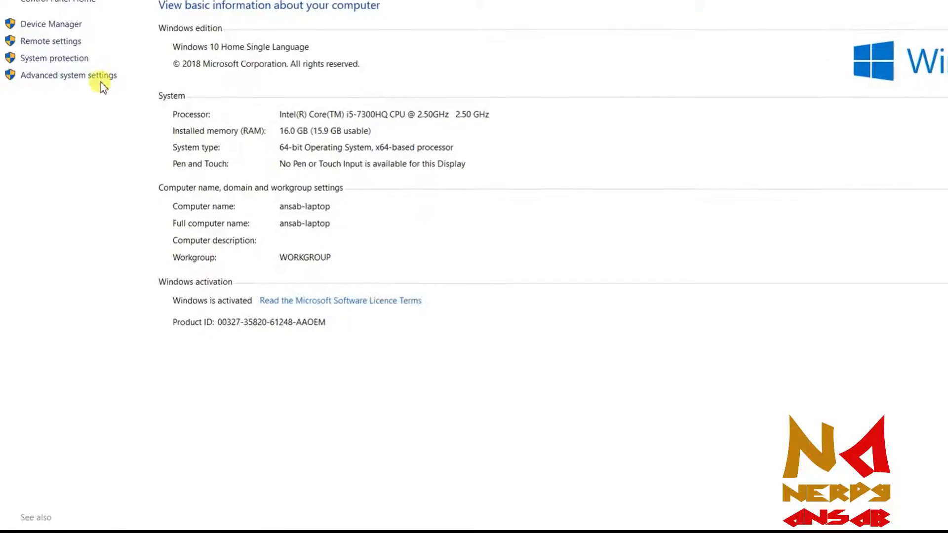
pyautogui.click(101, 78)
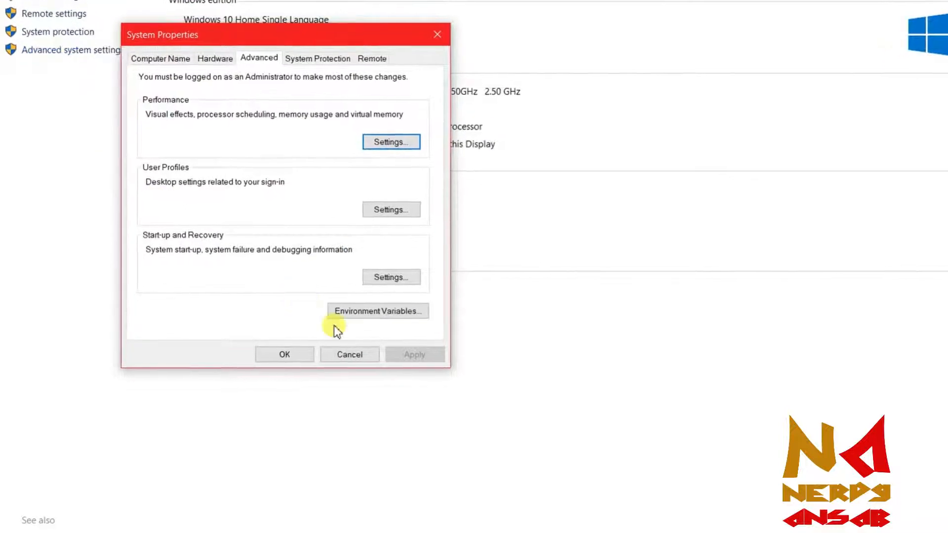
pyautogui.click(402, 316)
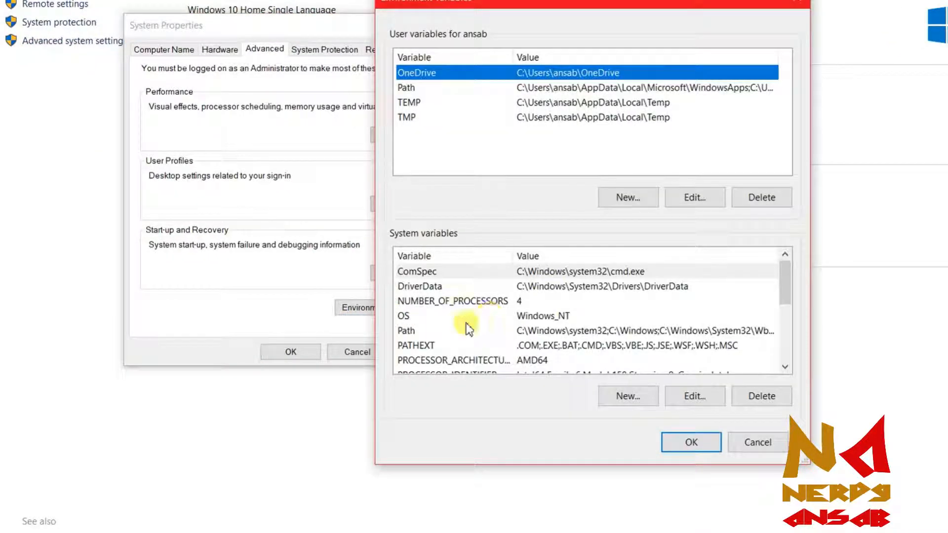
# Open the system Path variable for editing as a single text value.
pyautogui.click(435, 332)
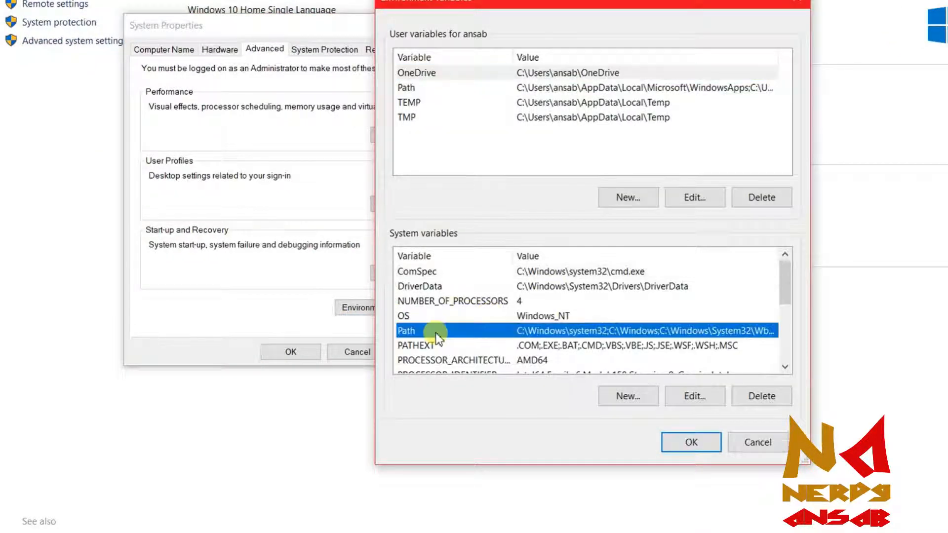
pyautogui.click(696, 395)
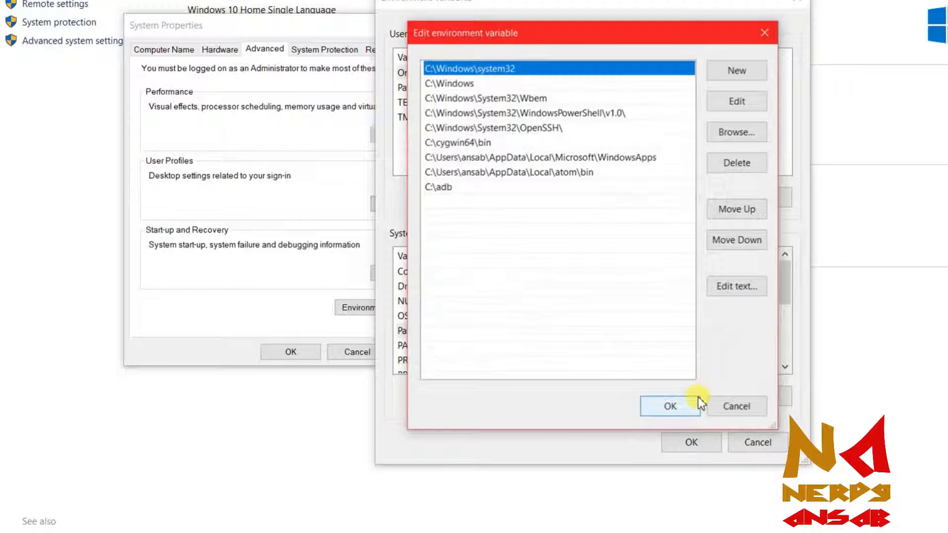
pyautogui.click(733, 293)
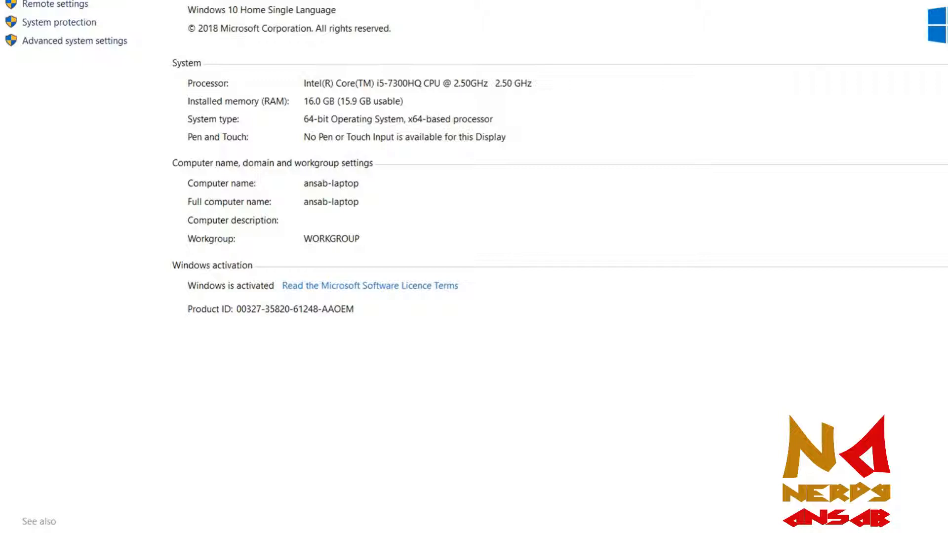
# Switch to the open Command Prompt, rerun java -version, dismiss the Internet Download Manager warning and close the Command Prompt.
pyautogui.hotkey('alt', 'Tab')
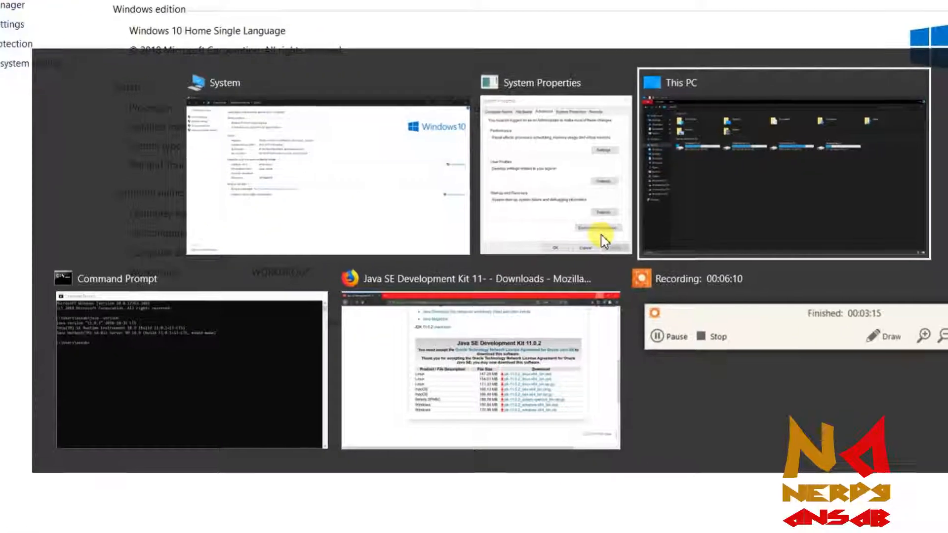
pyautogui.hotkey('alt', 'Tab')
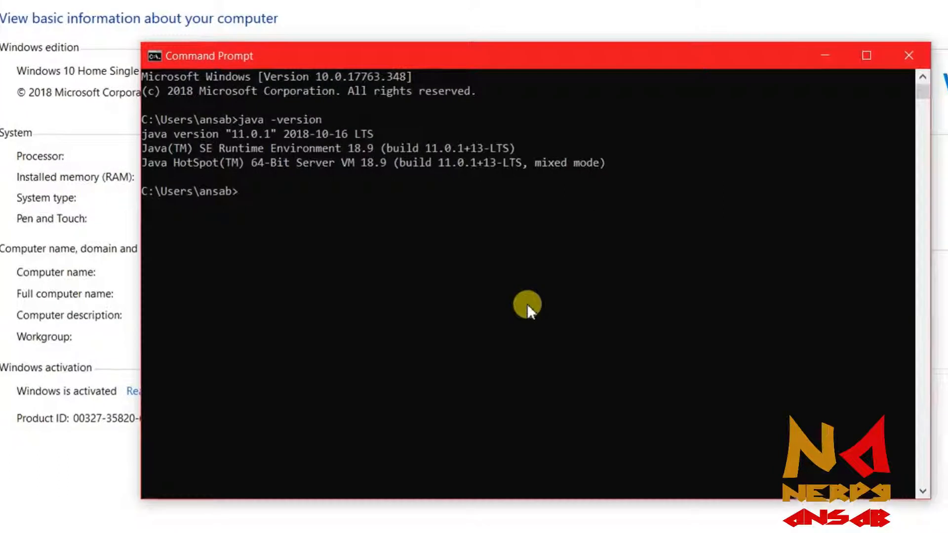
pyautogui.press('Up')
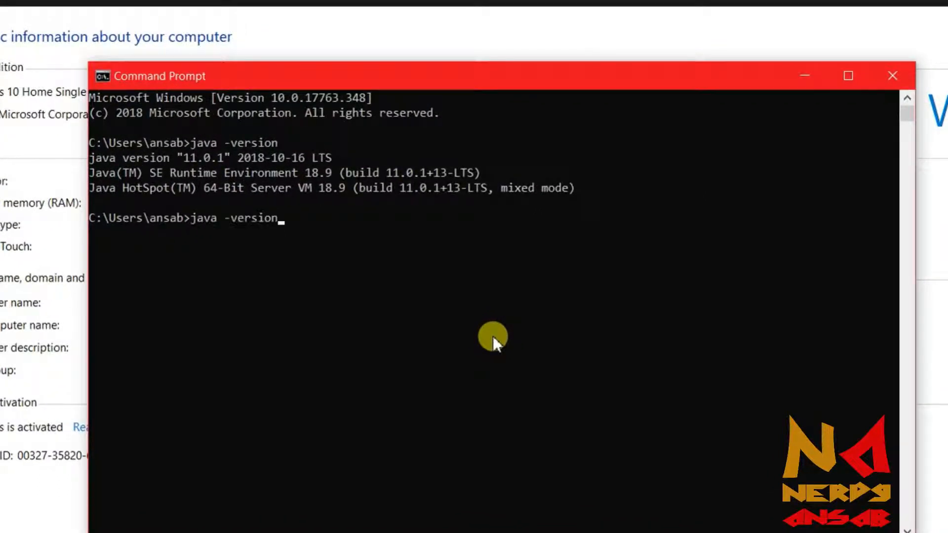
pyautogui.press('Return')
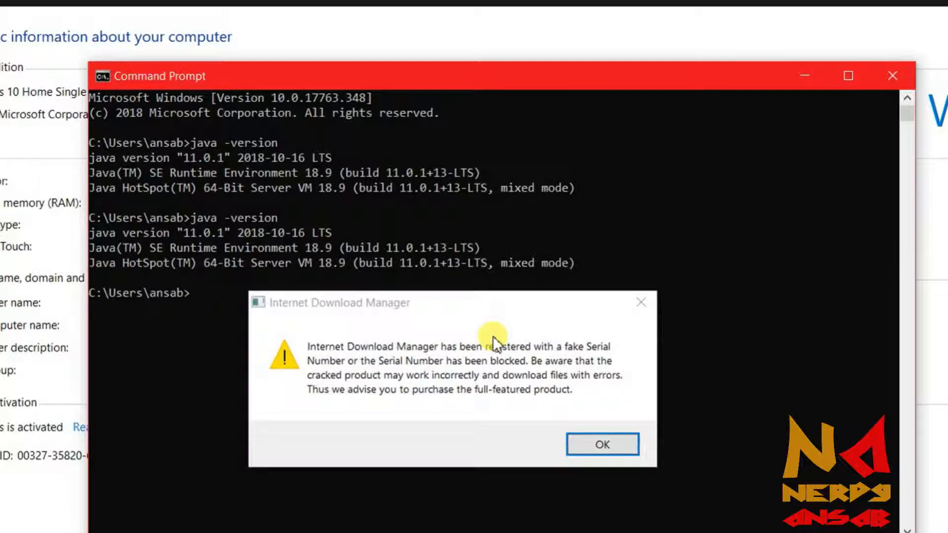
pyautogui.click(599, 453)
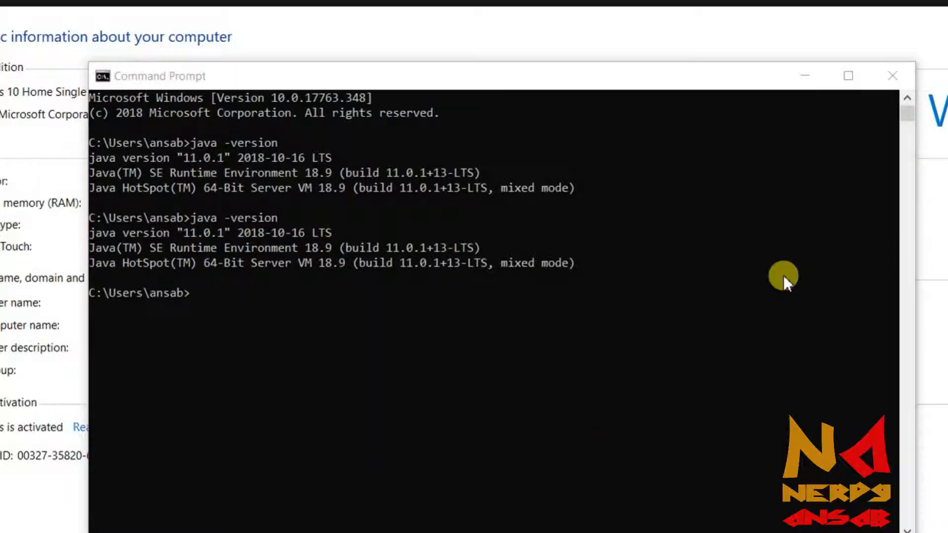
pyautogui.click(899, 69)
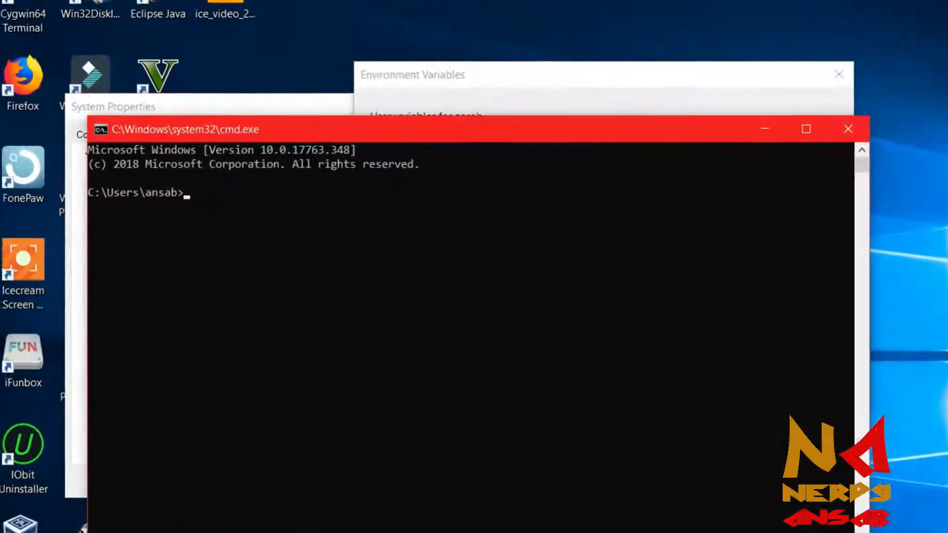
# Check java -version in a fresh Command Prompt before changing the Path, and minimize that window.
pyautogui.moveTo(558, 140); pyautogui.dragTo(629, 68)
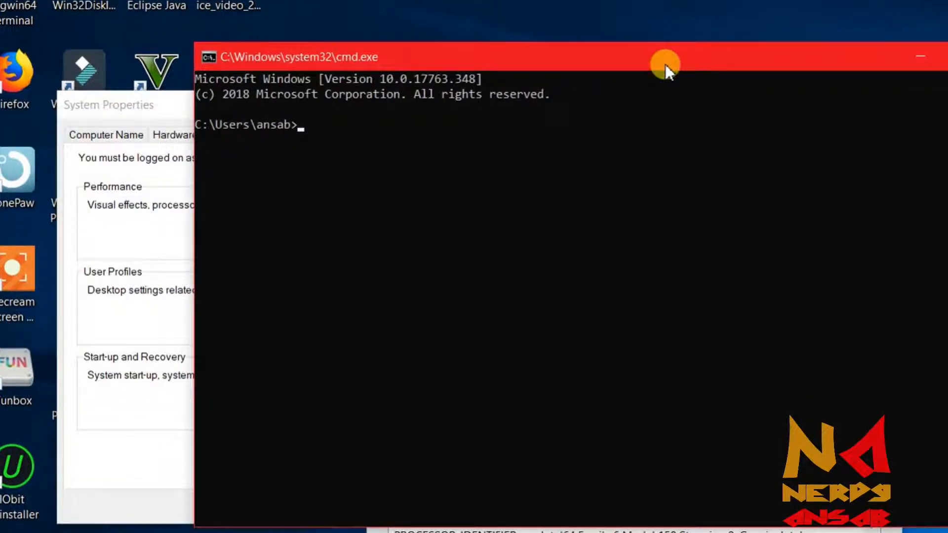
pyautogui.write('java -version')
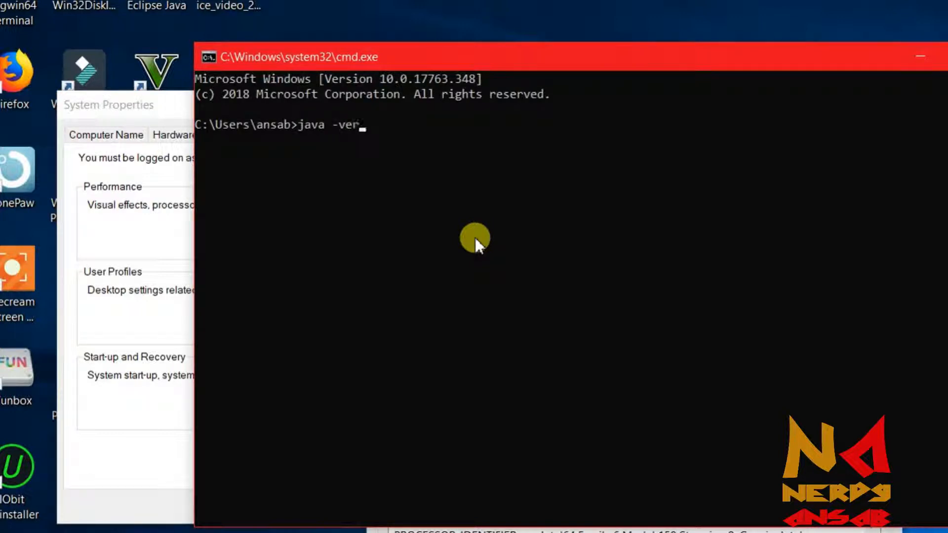
pyautogui.press('Return')
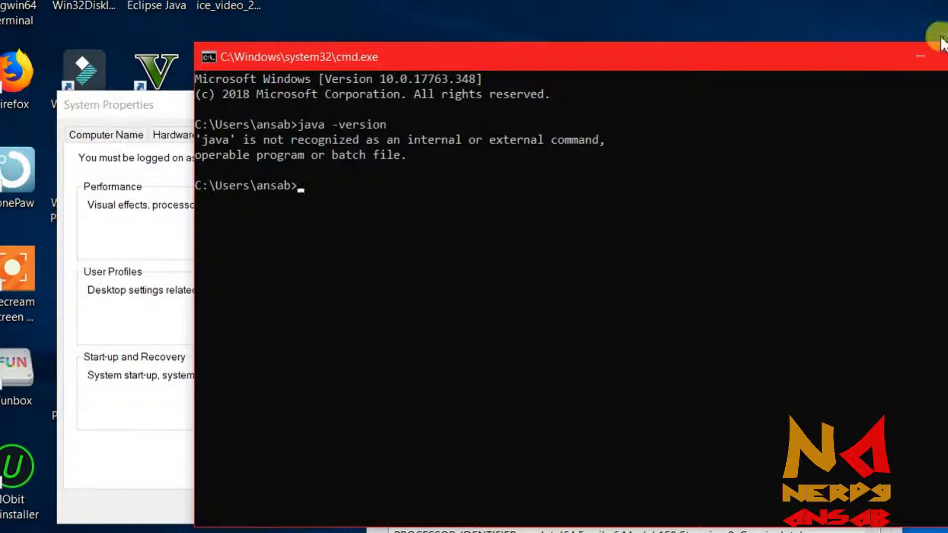
pyautogui.click(918, 57)
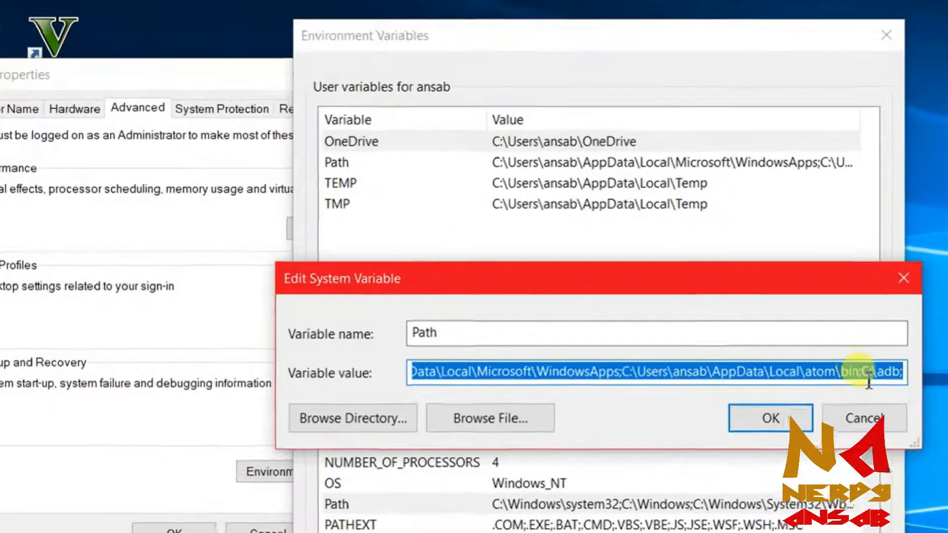
# Append C:\Program Files\Java\jdk-11.0.1\bin after C:\adb; in the system Path value and save the change in all open settings dialogs.
pyautogui.click(869, 380)
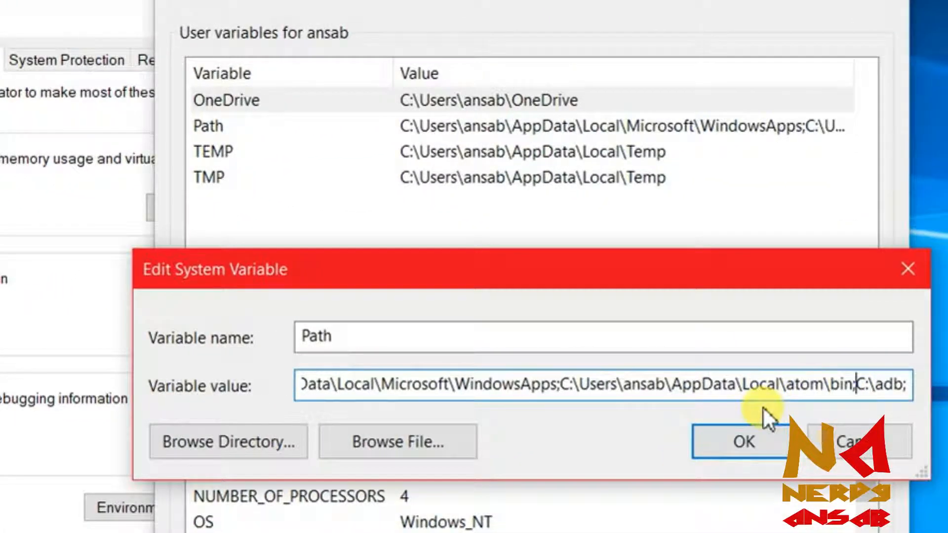
pyautogui.press('Right')
pyautogui.press('Right')
pyautogui.press('Right')
pyautogui.press('Right')
pyautogui.press('Right')
pyautogui.press('Right')
pyautogui.hotkey('ctrl', 'v')
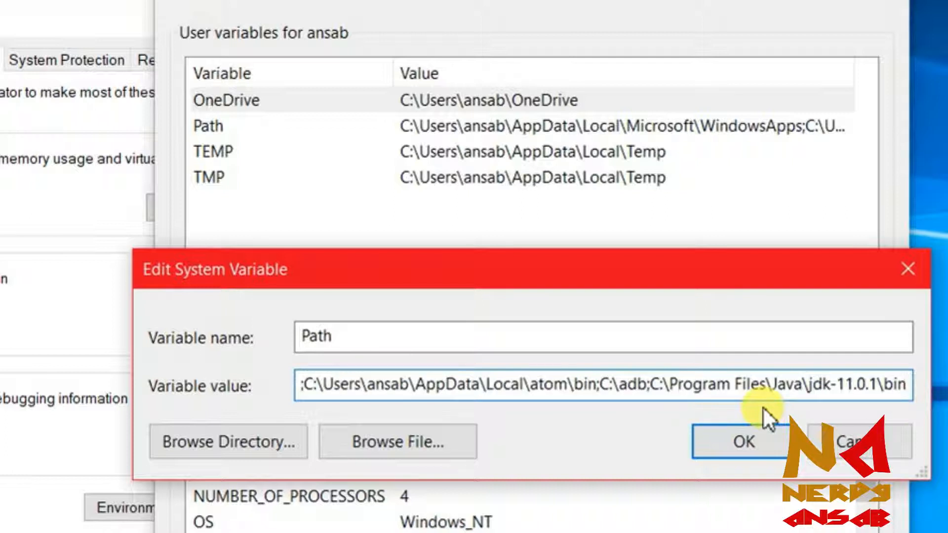
pyautogui.click(754, 434)
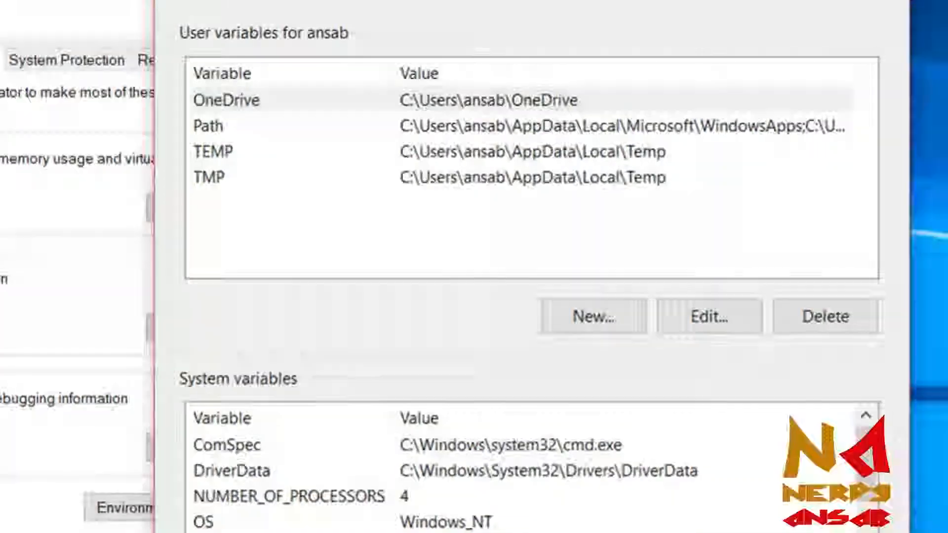
pyautogui.press('Return')
pyautogui.press('Return')
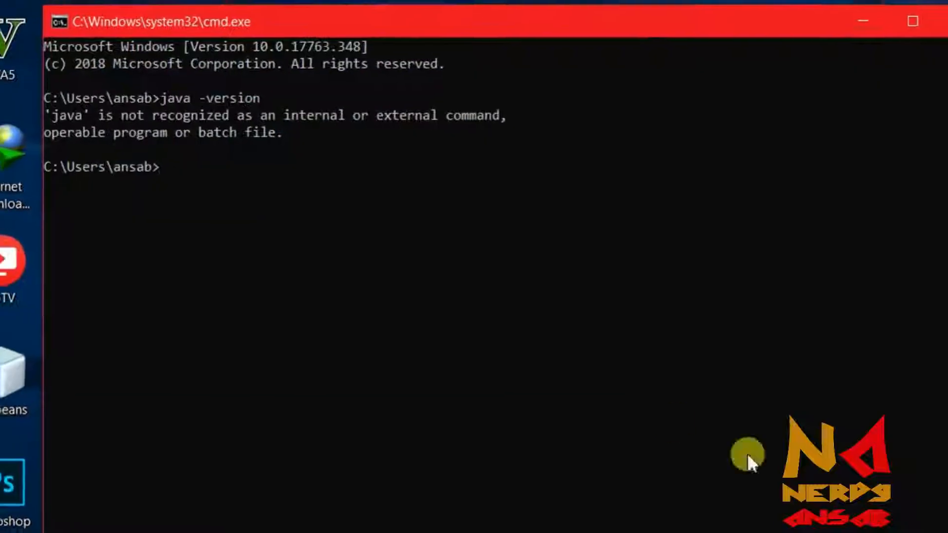
# Rerun java -version in the Command Prompt opened before the Path change, and close that window.
pyautogui.click(417, 295)
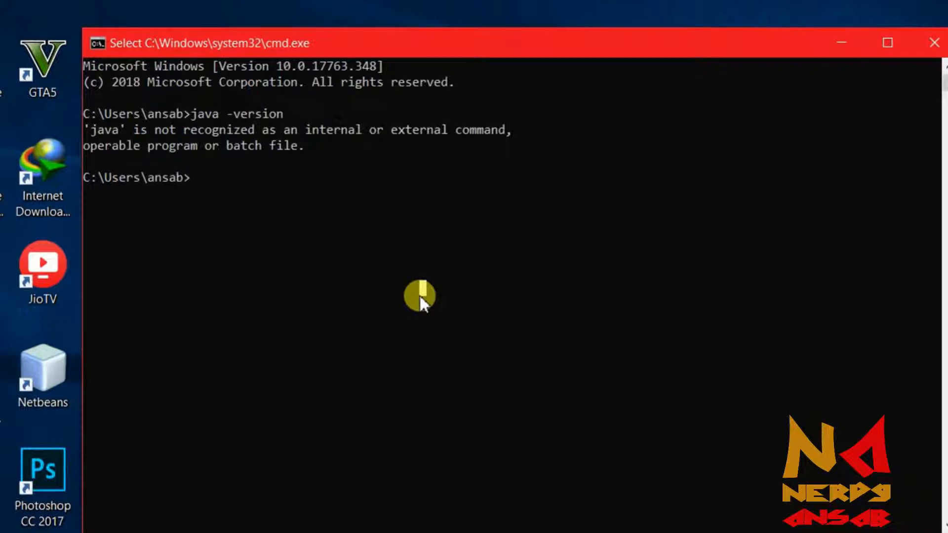
pyautogui.press('Up')
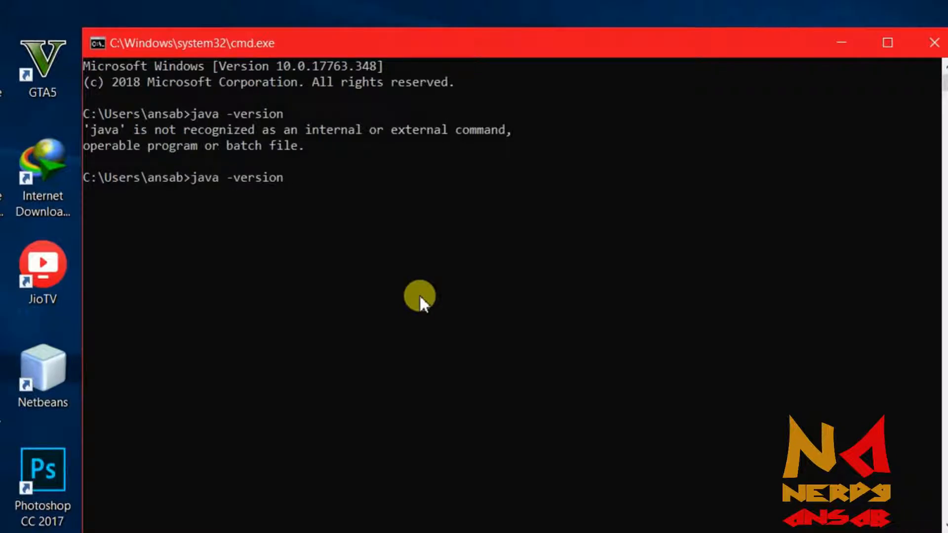
pyautogui.press('Return')
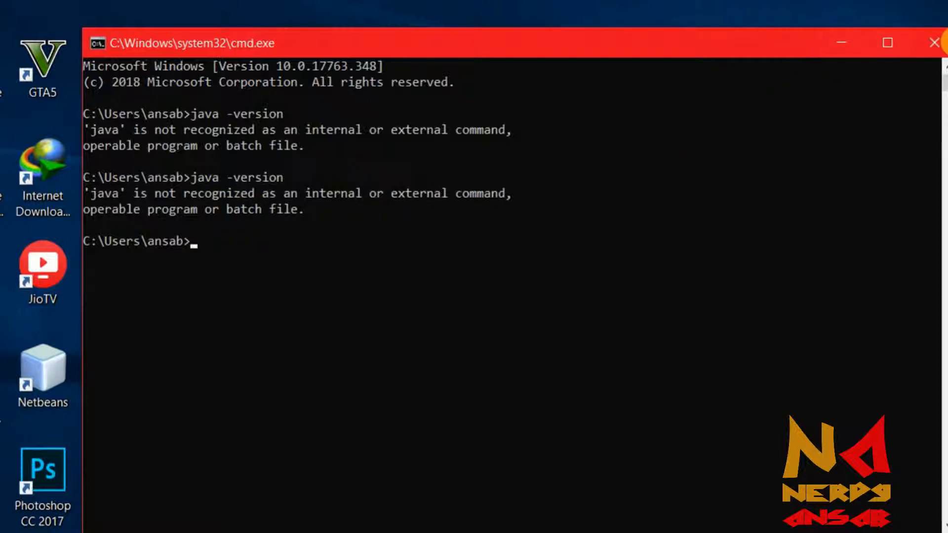
pyautogui.click(933, 47)
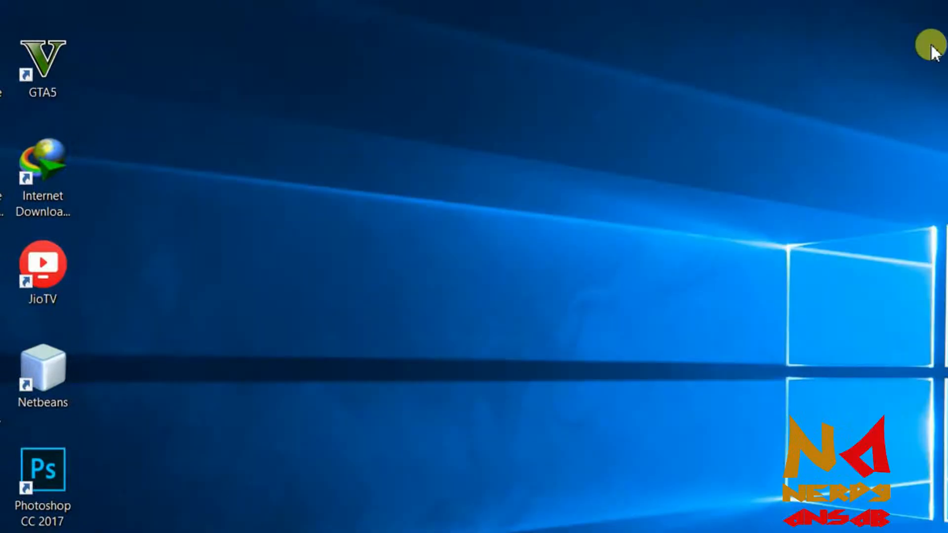
# Open a new Command Prompt and run java -version and javac -version.
pyautogui.press('Return')
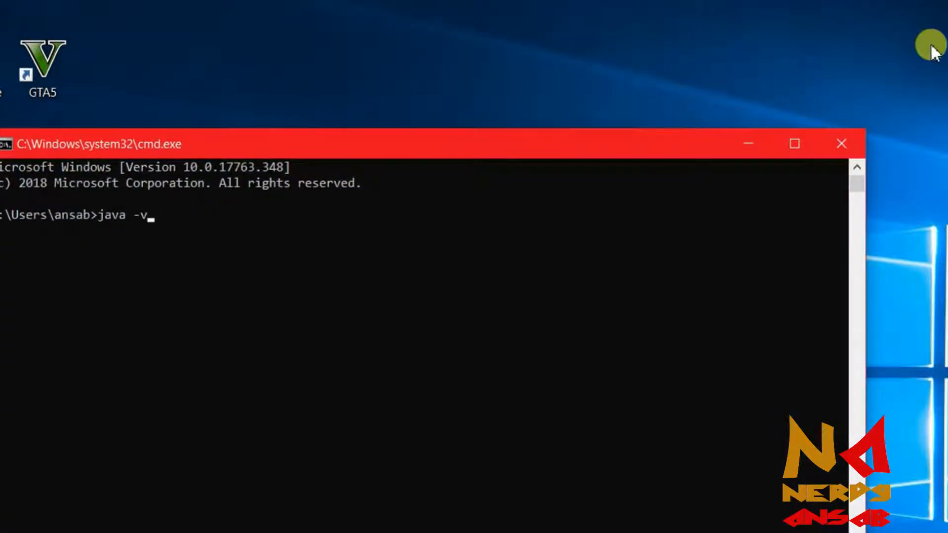
pyautogui.press('BackSpace')
pyautogui.write('ion')
pyautogui.press('Return')
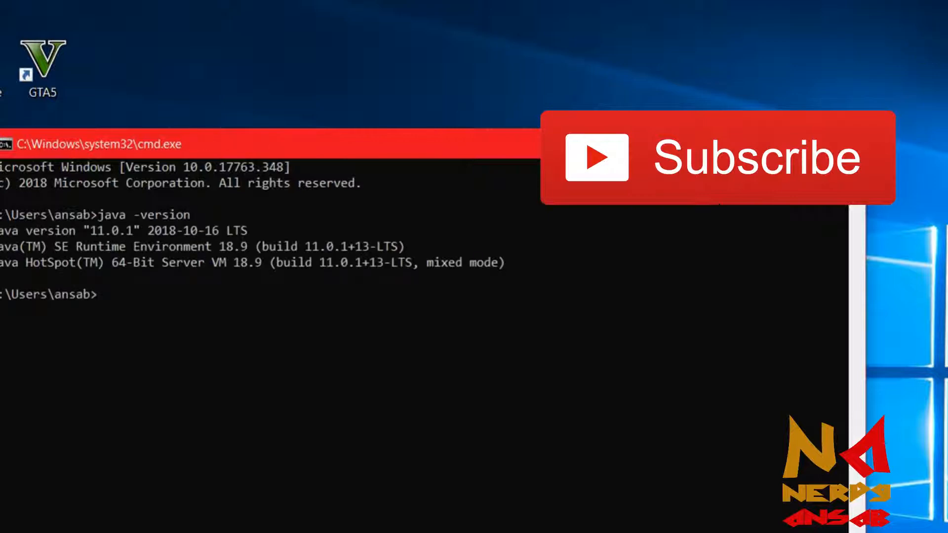
pyautogui.write('javac -version')
pyautogui.press('Return')
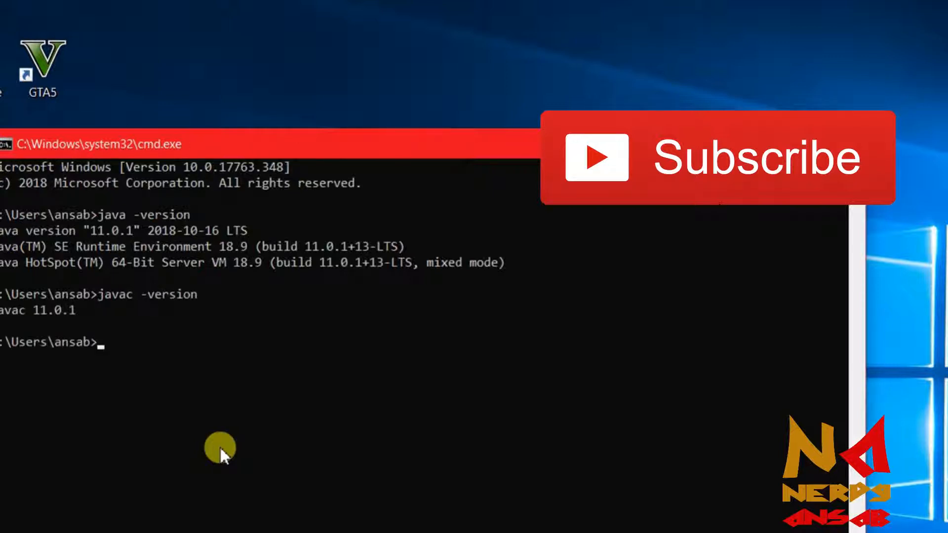